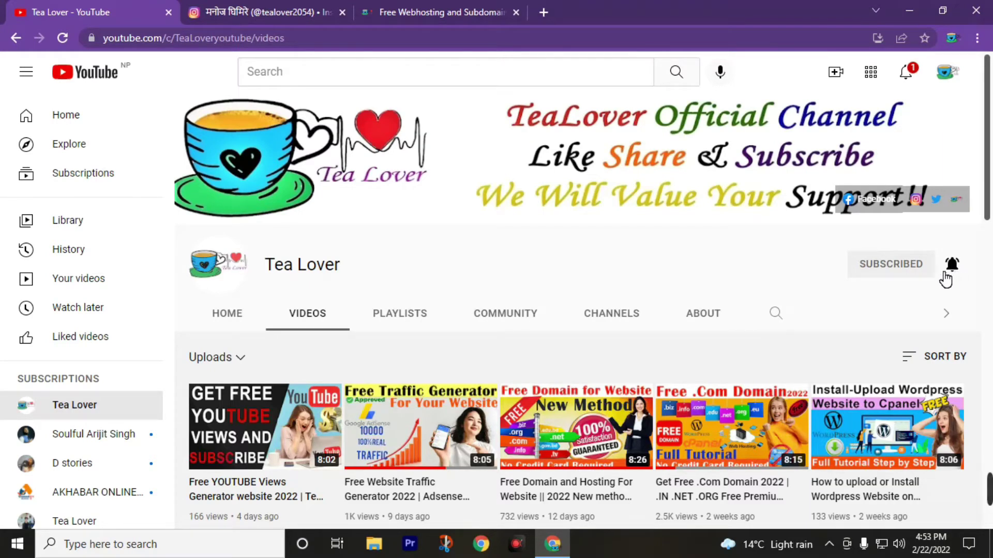
Scroll through the Tea Lover channel's uploads, then switch to the Instagram profile.
{"action": "scroll", "coordinate": [375, 388], "scroll_direction": "down", "scroll_amount": 3}
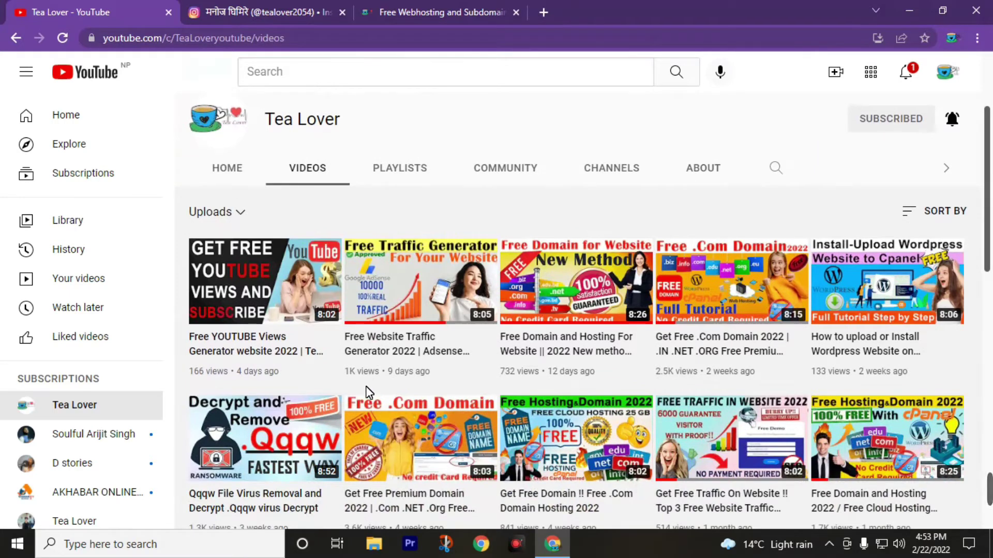
{"action": "scroll", "coordinate": [385, 393], "scroll_direction": "down", "scroll_amount": 4}
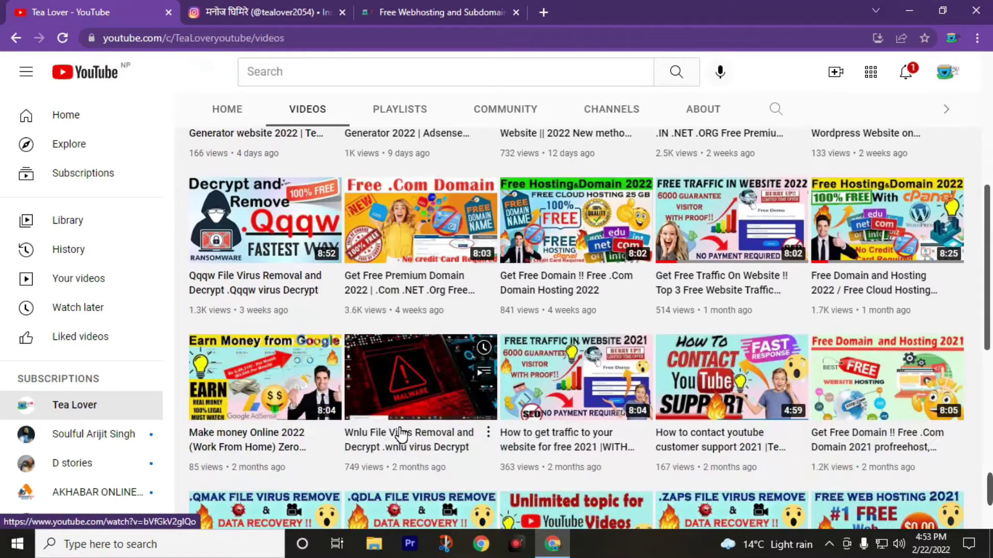
{"action": "left_click", "coordinate": [267, 7]}
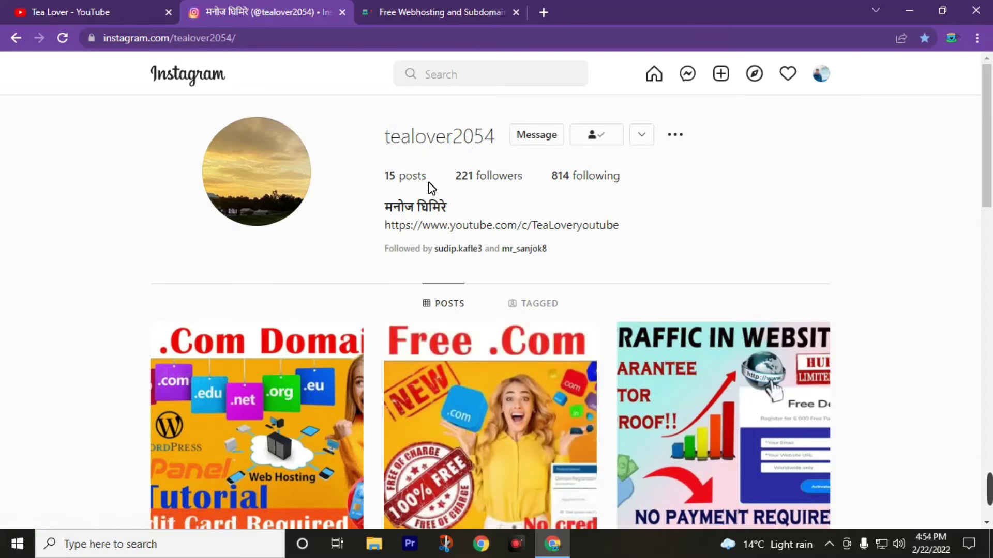
Go to the Tea Lover blog's home page and scroll down to its Latest Post list.
{"action": "left_click", "coordinate": [430, 5]}
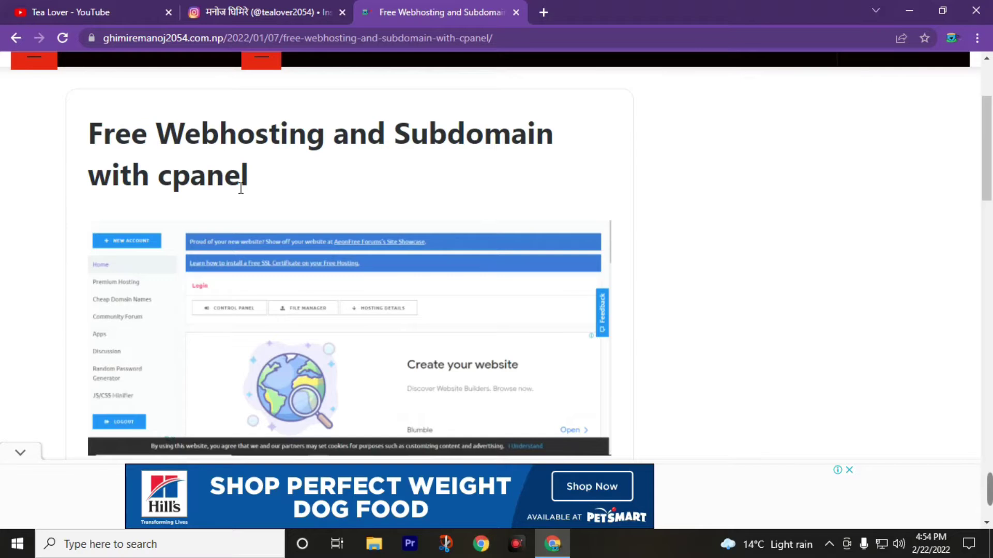
{"action": "scroll", "coordinate": [255, 230], "scroll_direction": "up", "scroll_amount": 3}
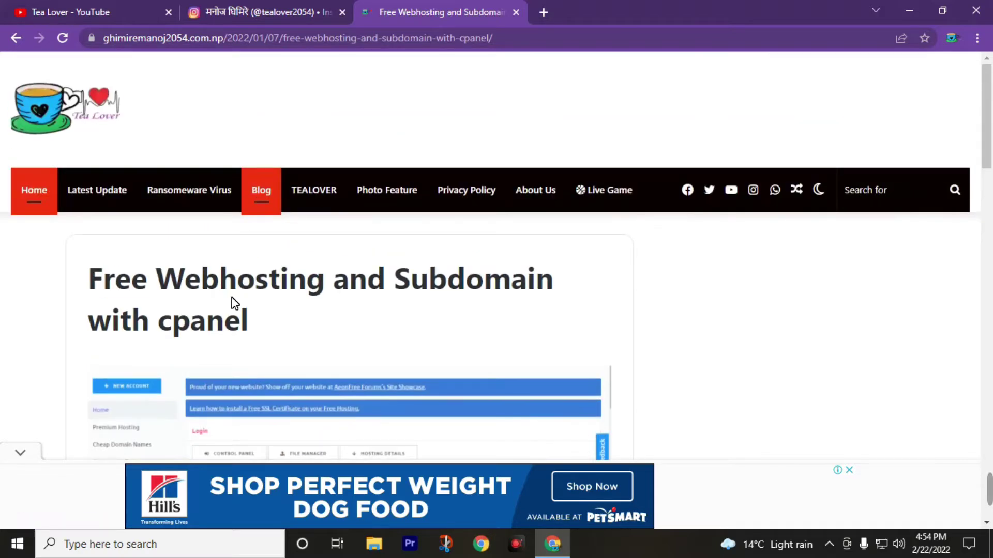
{"action": "left_click", "coordinate": [53, 210]}
{"action": "key", "text": "ctrl+1"}
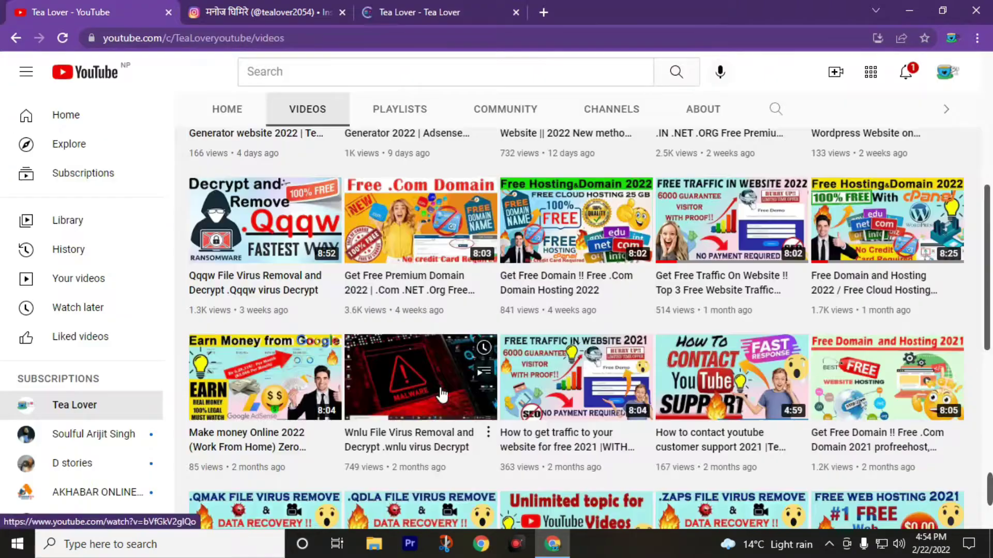
{"action": "scroll", "coordinate": [517, 377], "scroll_direction": "up", "scroll_amount": 7}
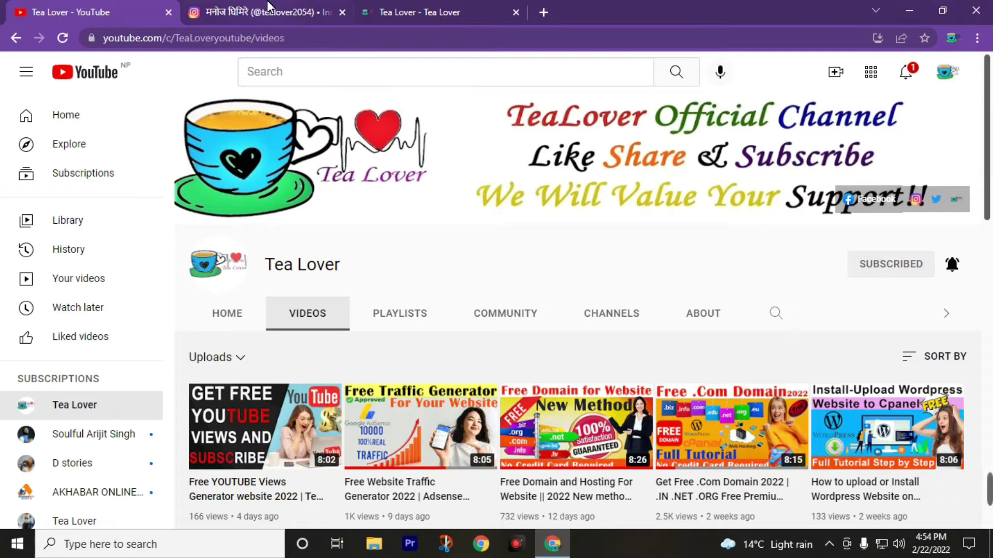
{"action": "left_click", "coordinate": [418, 4]}
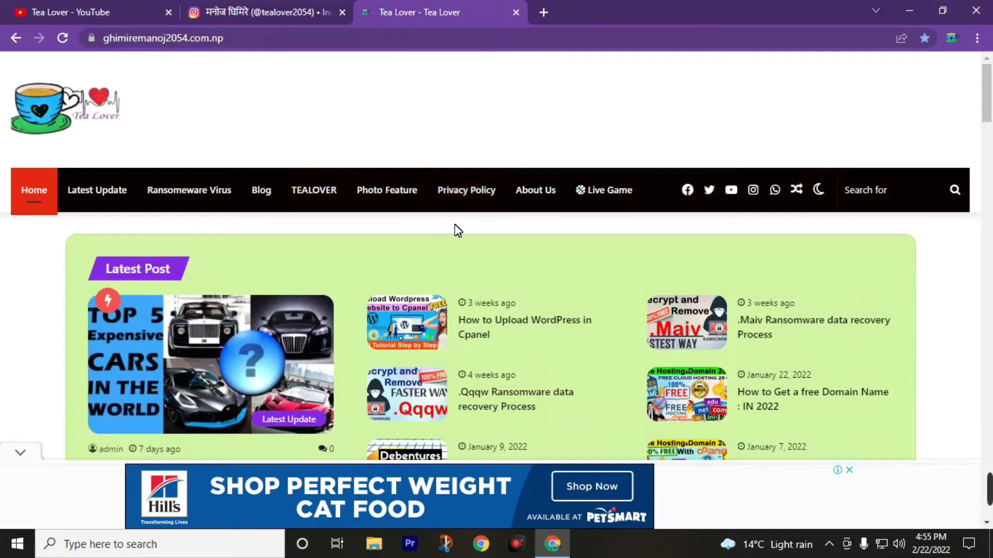
{"action": "scroll", "coordinate": [612, 329], "scroll_direction": "down", "scroll_amount": 4}
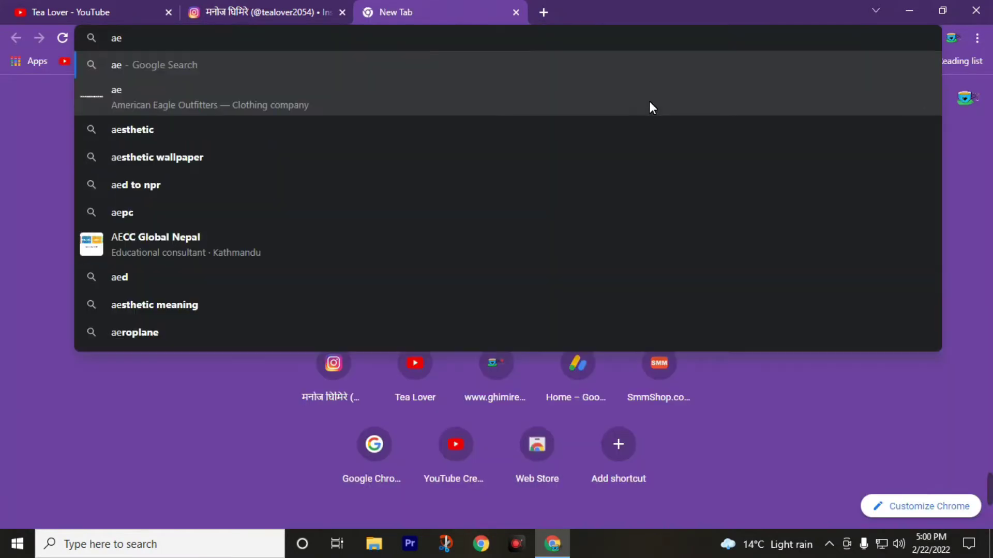
Search Google for 'aeonfree' and open aeonfree.com from the results.
{"action": "type", "text": "onfree"}
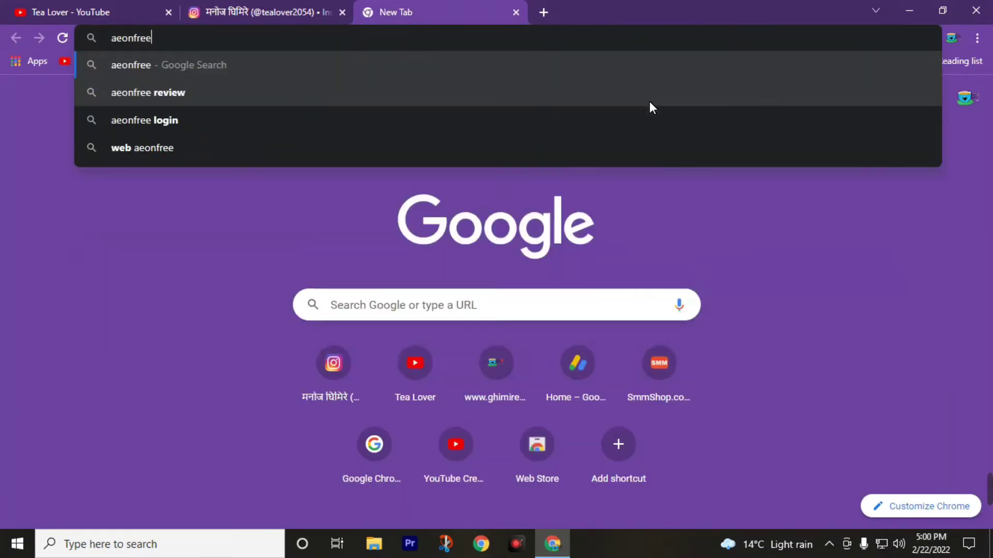
{"action": "key", "text": "Return"}
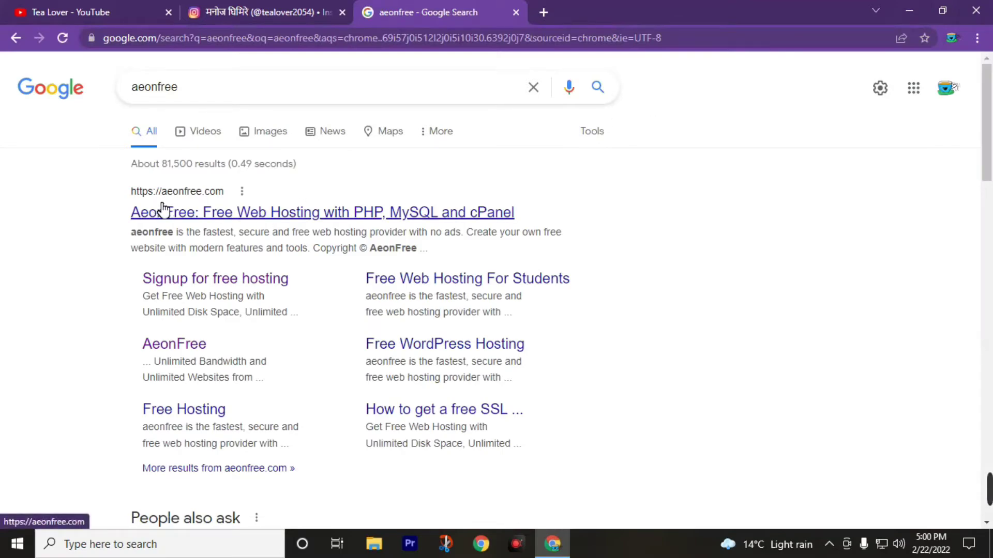
{"action": "left_click", "coordinate": [200, 208]}
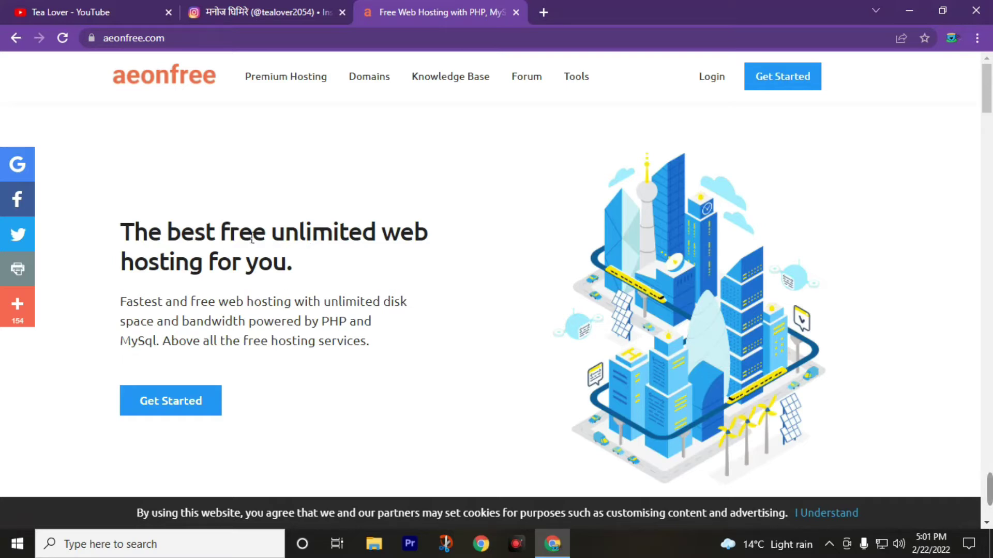
{"action": "left_click_drag", "start_coordinate": [128, 233], "coordinate": [305, 248]}
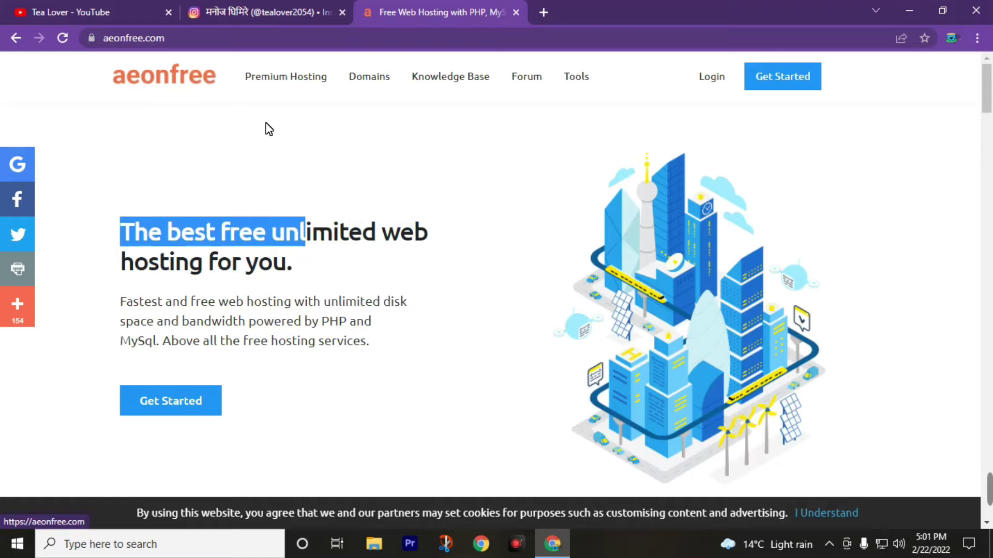
{"action": "left_click", "coordinate": [336, 253]}
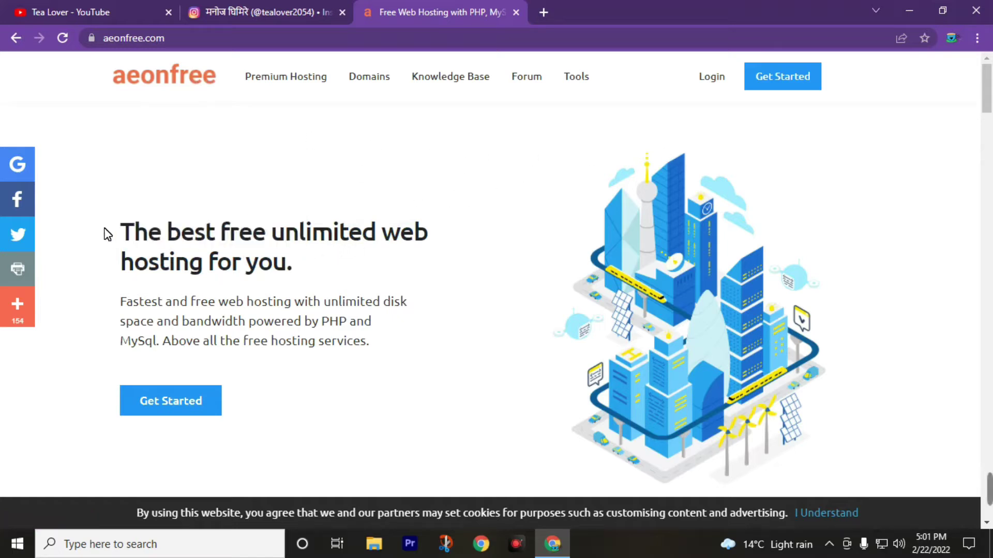
{"action": "left_click_drag", "start_coordinate": [142, 237], "coordinate": [303, 265]}
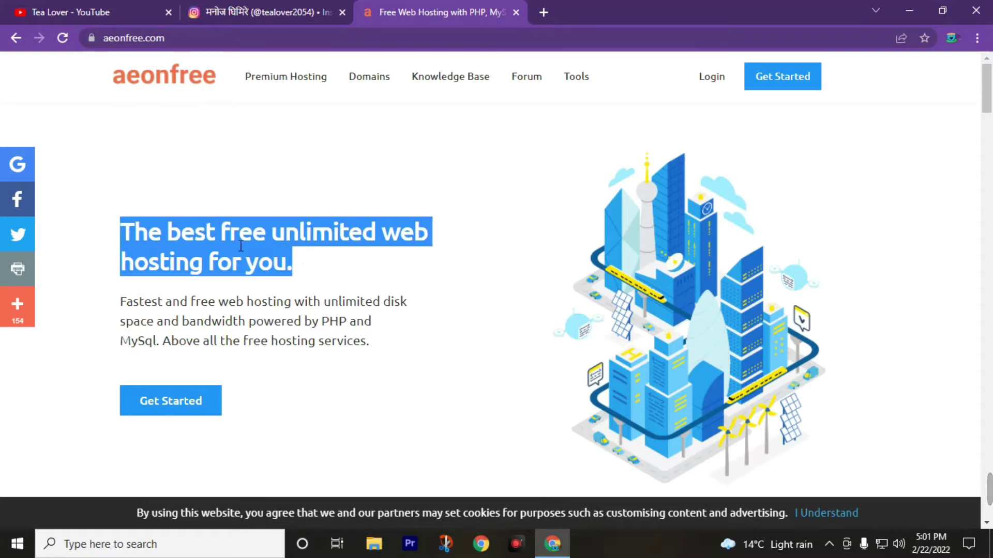
{"action": "left_click", "coordinate": [662, 236]}
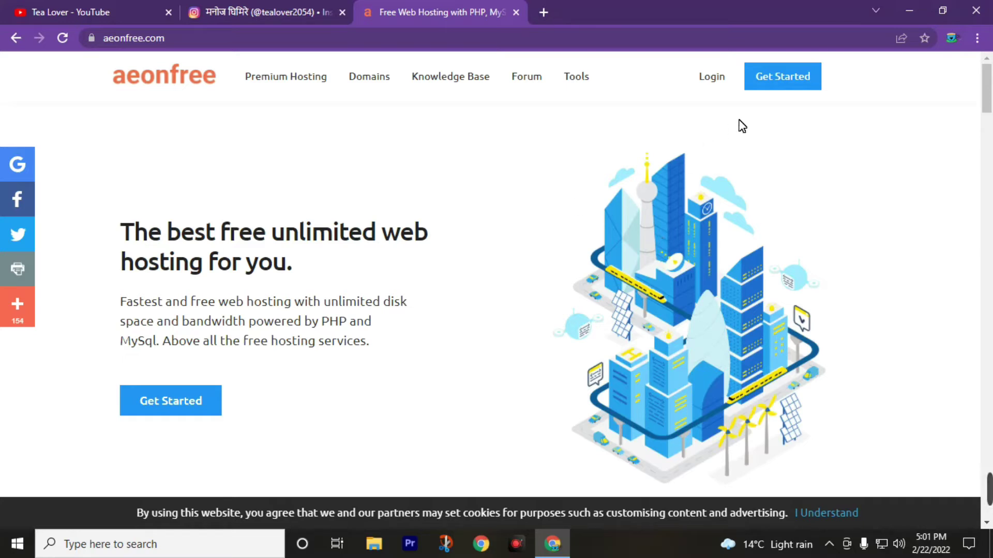
Start the free hosting signup and enter the first name, last name and e-mail address.
{"action": "left_click", "coordinate": [782, 92]}
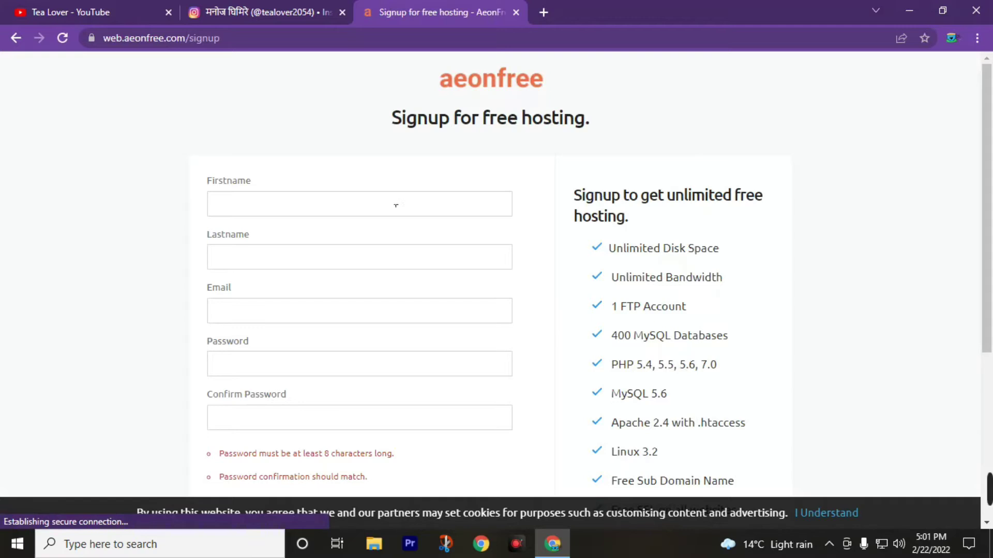
{"action": "left_click", "coordinate": [370, 210]}
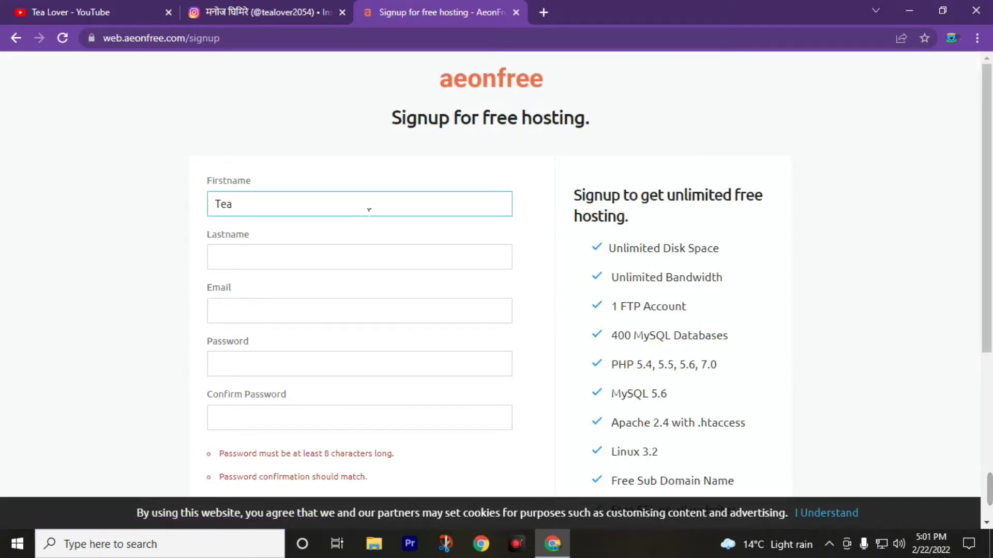
{"action": "key", "text": "Tab"}
{"action": "type", "text": "Lover"}
{"action": "key", "text": "Tab"}
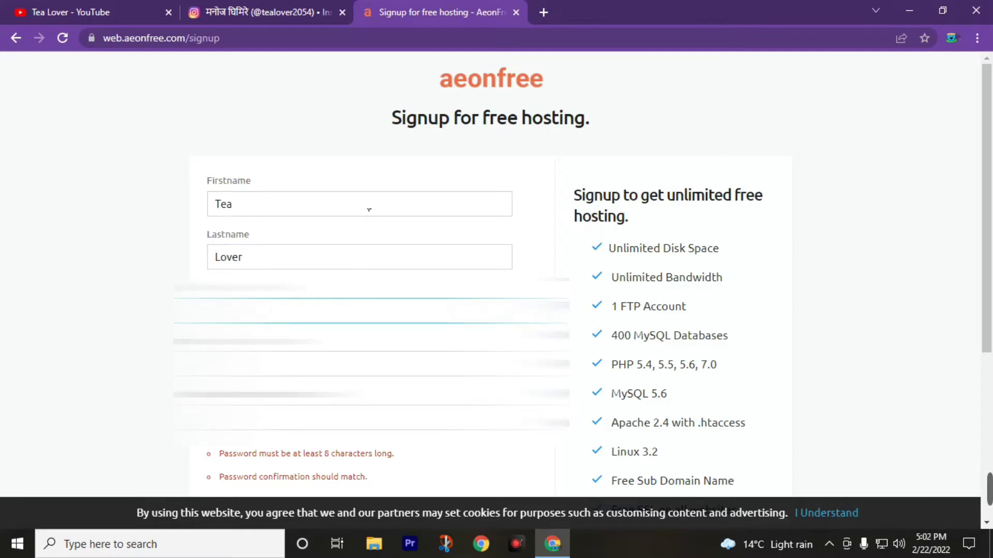
{"action": "key", "text": "Tab"}
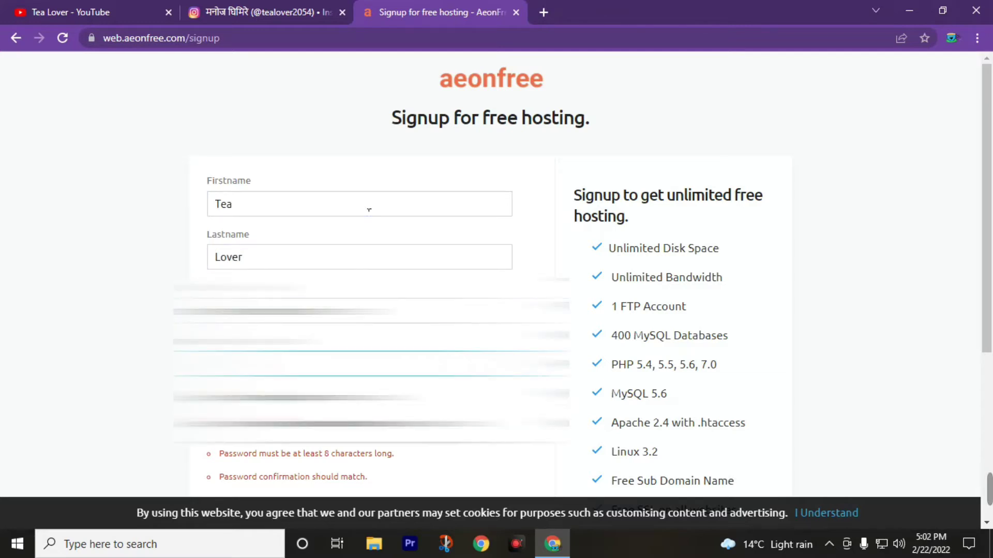
Enter and confirm the account password, pass the reCAPTCHA, and create the account.
{"action": "key", "text": "ctrl+v"}
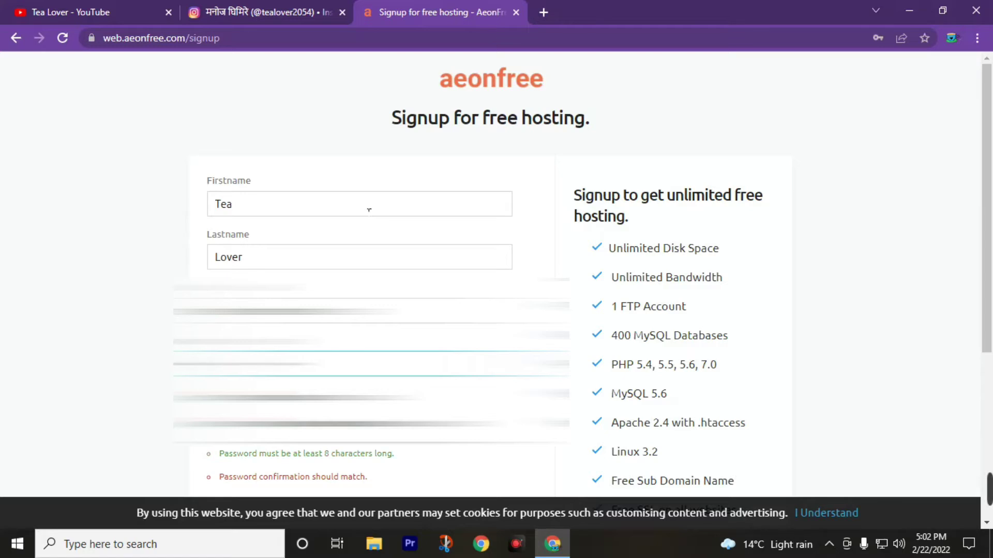
{"action": "key", "text": "Tab"}
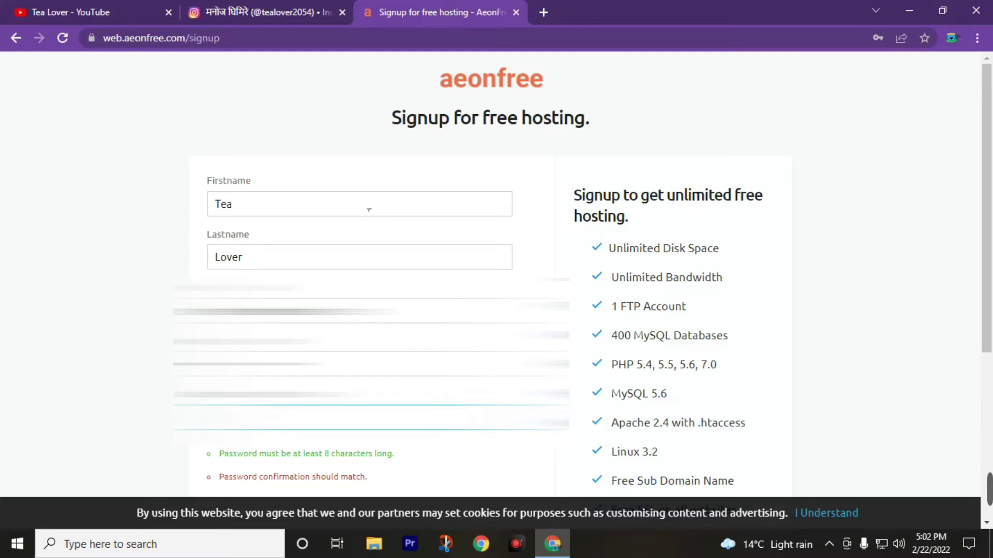
{"action": "scroll", "coordinate": [368, 210], "scroll_direction": "down", "scroll_amount": 3}
{"action": "key", "text": "ctrl+v"}
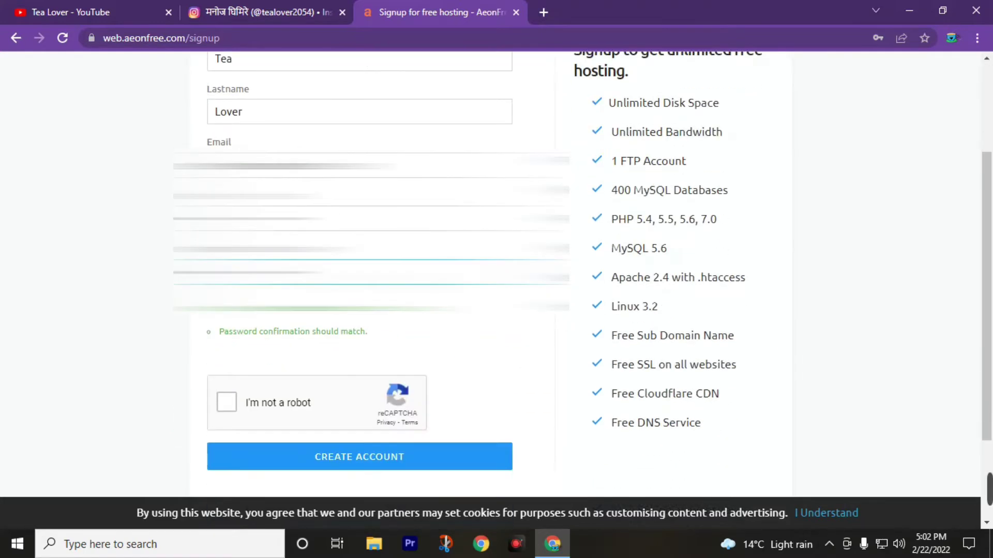
{"action": "left_click", "coordinate": [229, 405]}
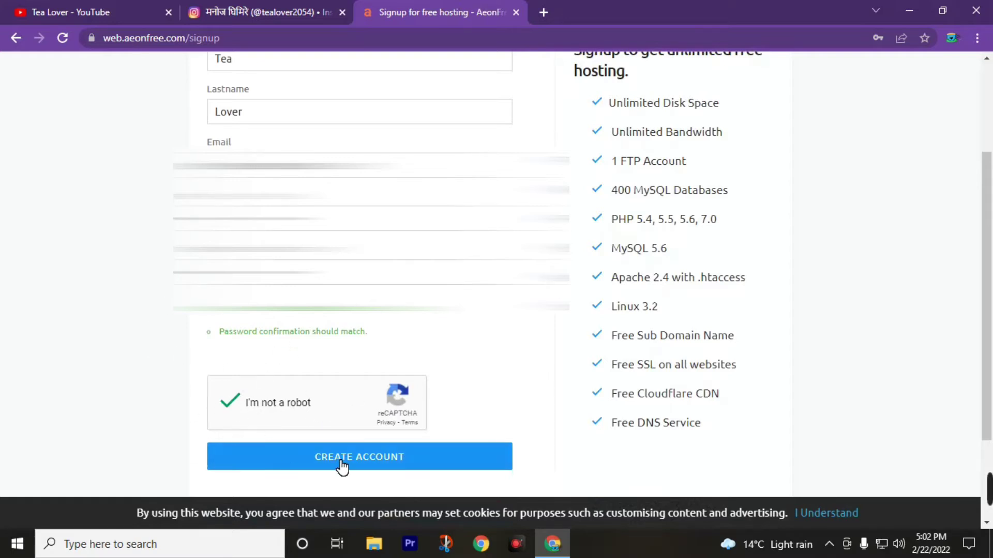
{"action": "left_click", "coordinate": [361, 461]}
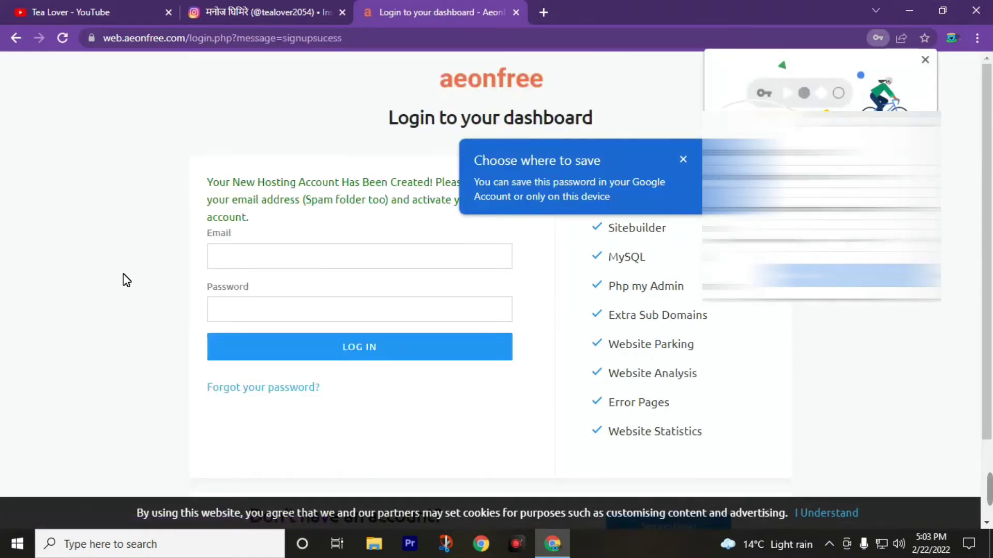
Dismiss Chrome's save-password prompt on the AeonFree login page.
{"action": "left_click", "coordinate": [925, 60]}
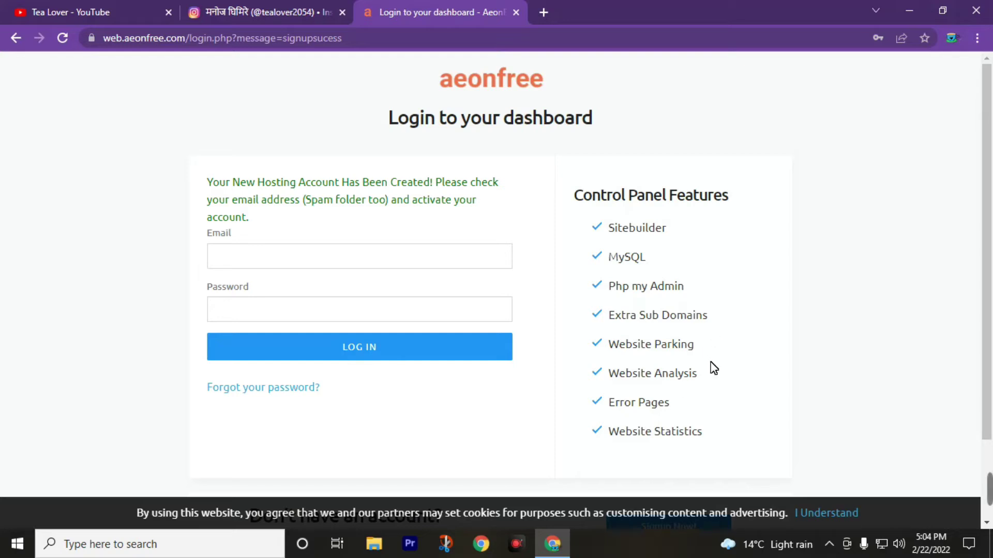
Open the Gmail inbox in another Chrome profile's window.
{"action": "left_click", "coordinate": [952, 38]}
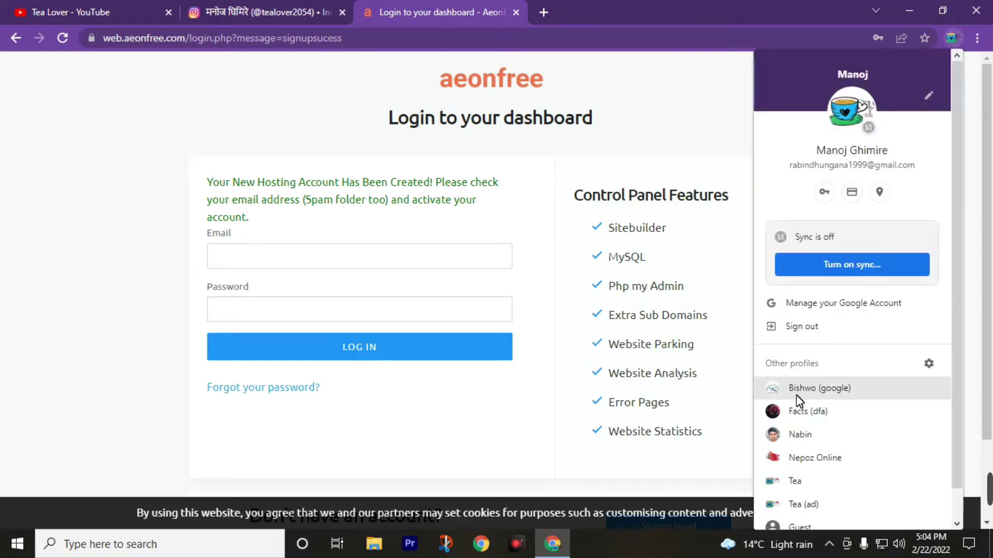
{"action": "left_click", "coordinate": [798, 458]}
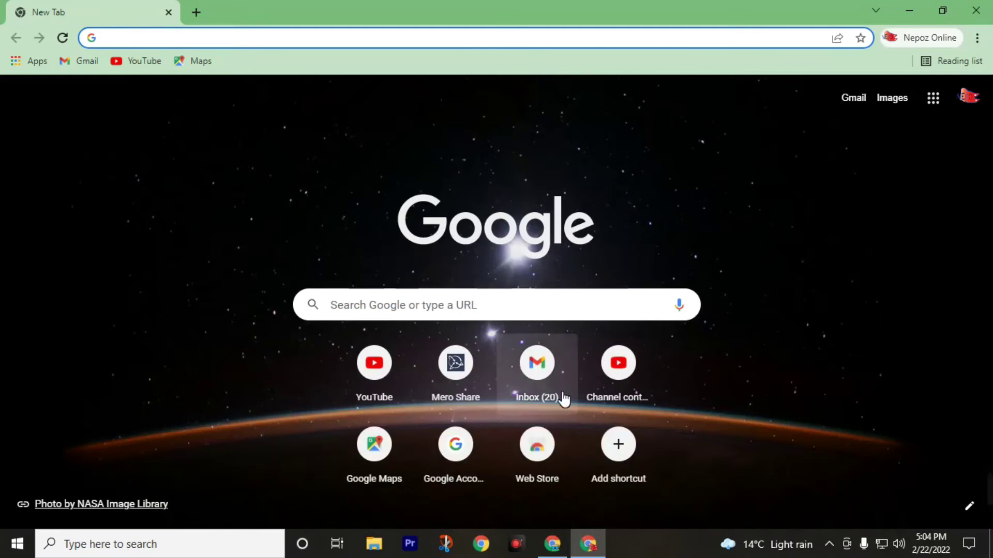
{"action": "left_click", "coordinate": [560, 397]}
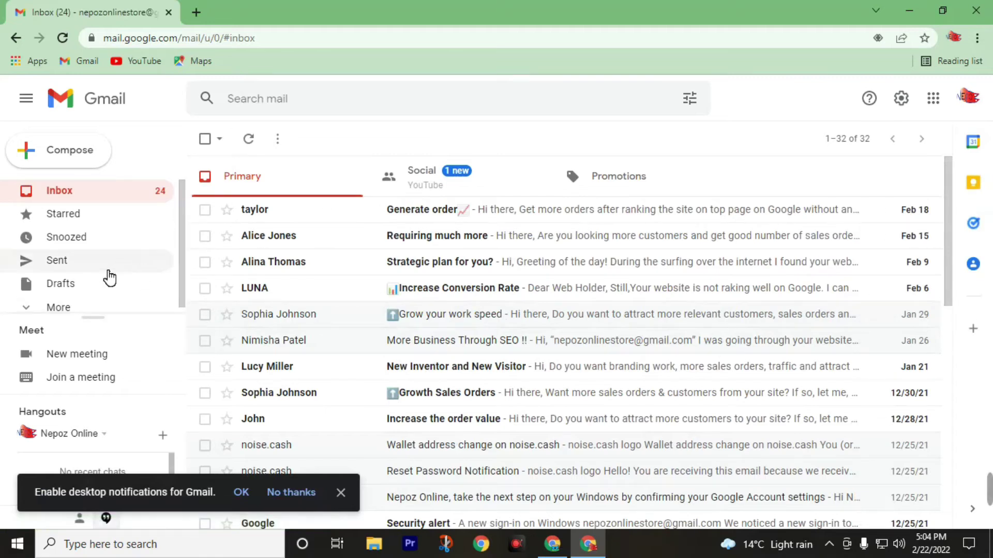
Open the AeonFree Account Activation email in Spam and follow its activation link.
{"action": "left_click", "coordinate": [91, 305]}
{"action": "left_click", "coordinate": [101, 280]}
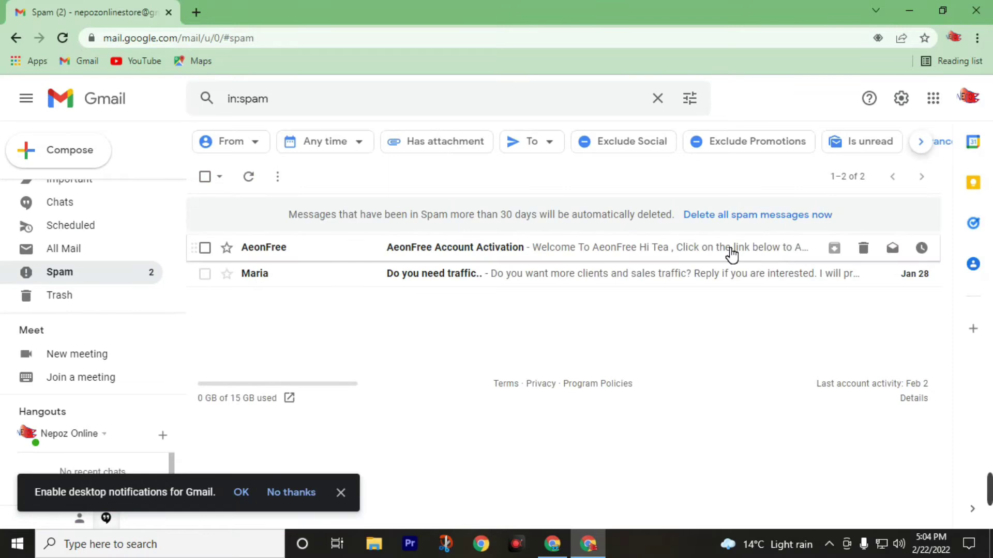
{"action": "left_click", "coordinate": [314, 247]}
{"action": "scroll", "coordinate": [553, 445], "scroll_direction": "down", "scroll_amount": 3}
{"action": "scroll", "coordinate": [846, 321], "scroll_direction": "down", "scroll_amount": 5}
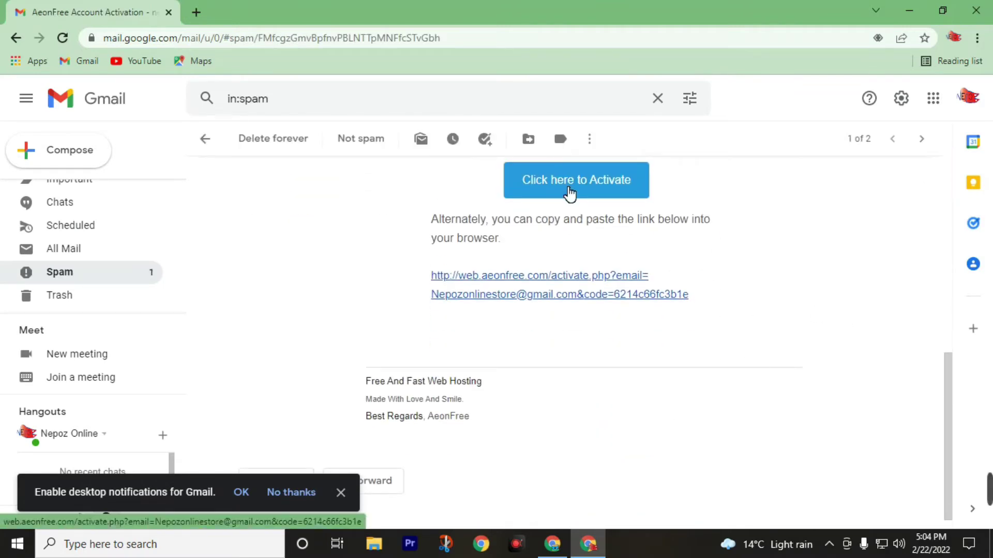
{"action": "left_click", "coordinate": [569, 194]}
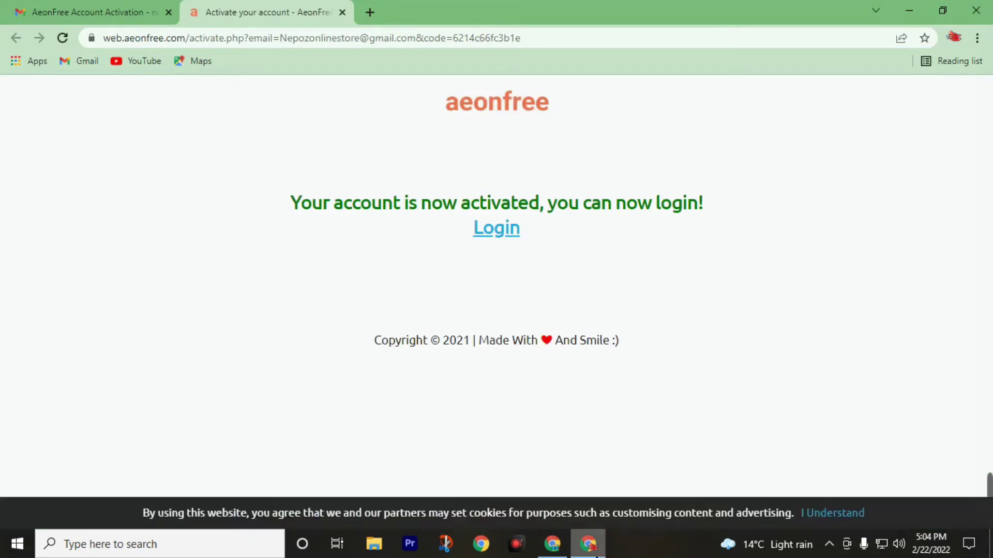
Return to the AeonFree login window and sign in with the activated account.
{"action": "mouse_move", "coordinate": [553, 548]}
{"action": "left_click", "coordinate": [543, 470]}
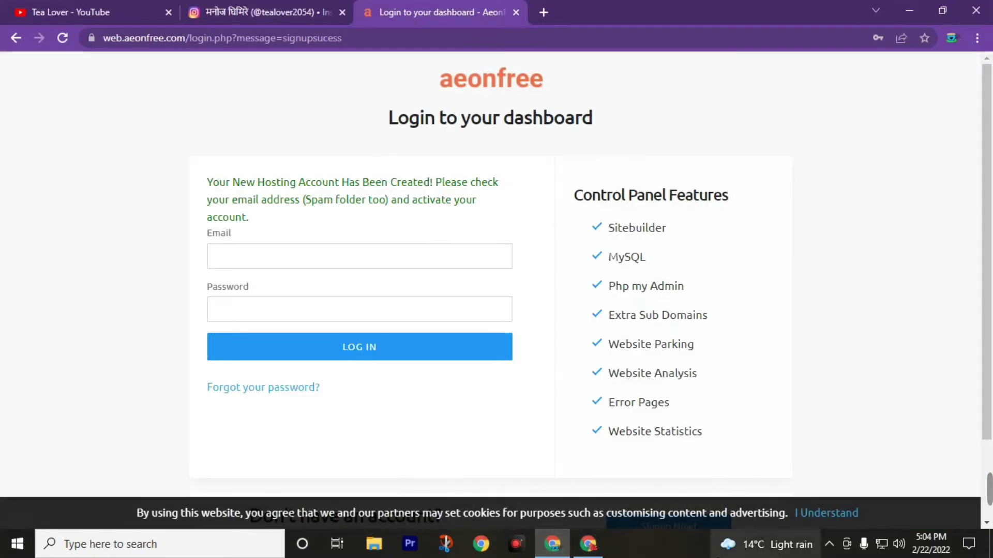
{"action": "left_click", "coordinate": [271, 268]}
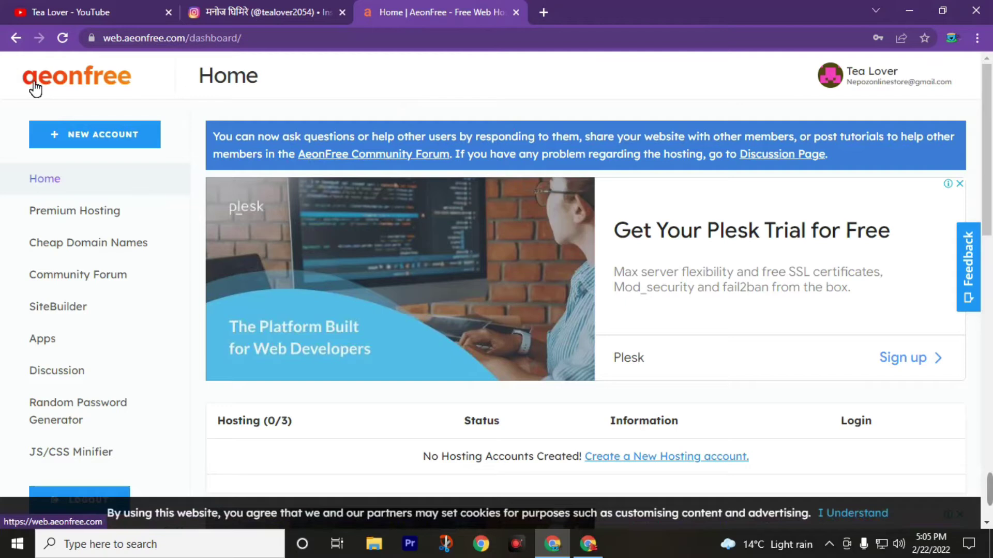
{"action": "scroll", "coordinate": [381, 333], "scroll_direction": "down", "scroll_amount": 6}
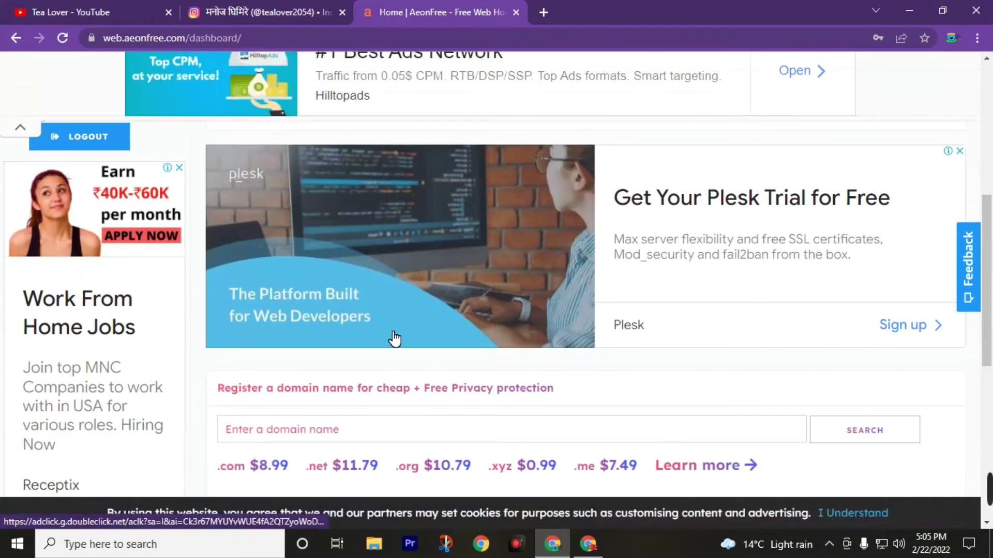
{"action": "scroll", "coordinate": [399, 348], "scroll_direction": "up", "scroll_amount": 6}
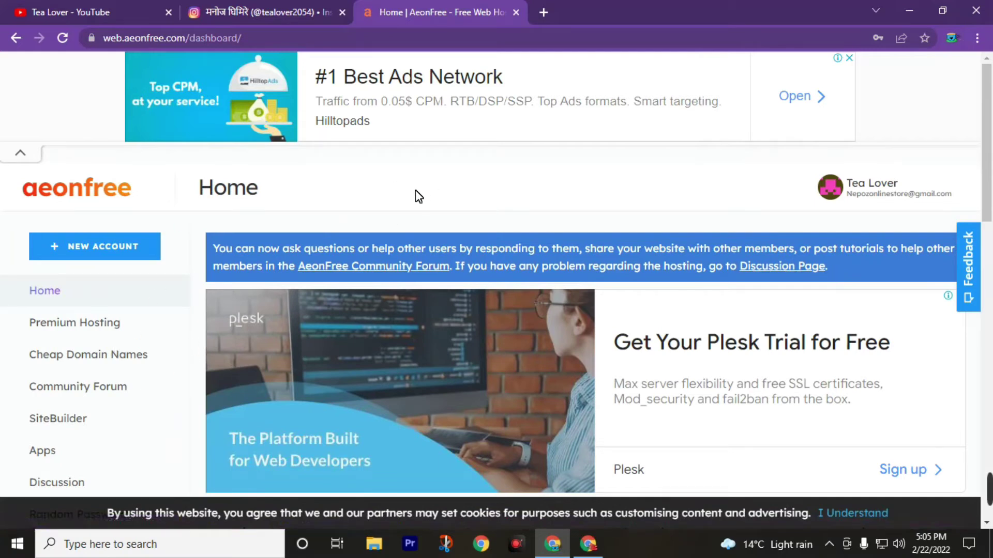
Start a new hosting account and check whether subdomain 'tealover' with .zya.me is available.
{"action": "left_click", "coordinate": [97, 253]}
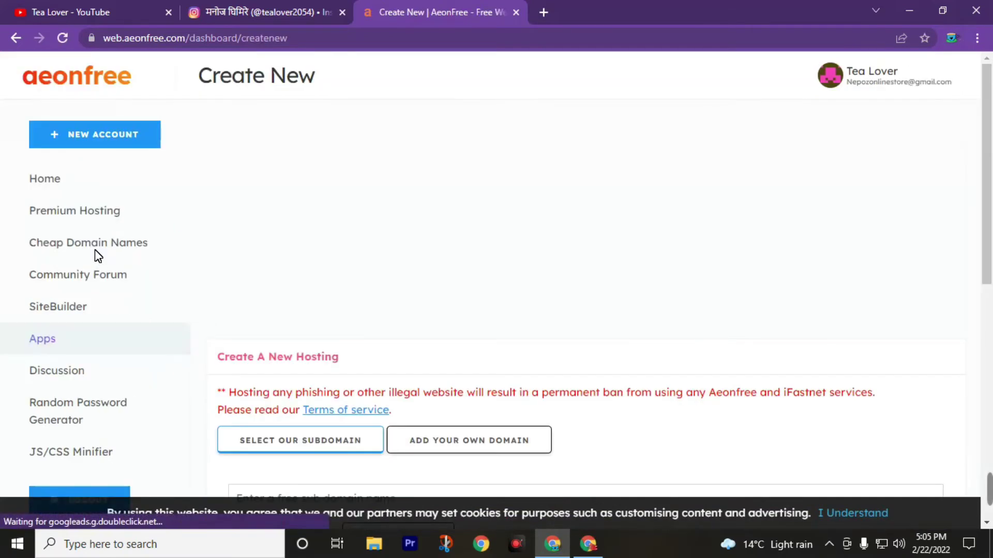
{"action": "scroll", "coordinate": [325, 291], "scroll_direction": "down", "scroll_amount": 3}
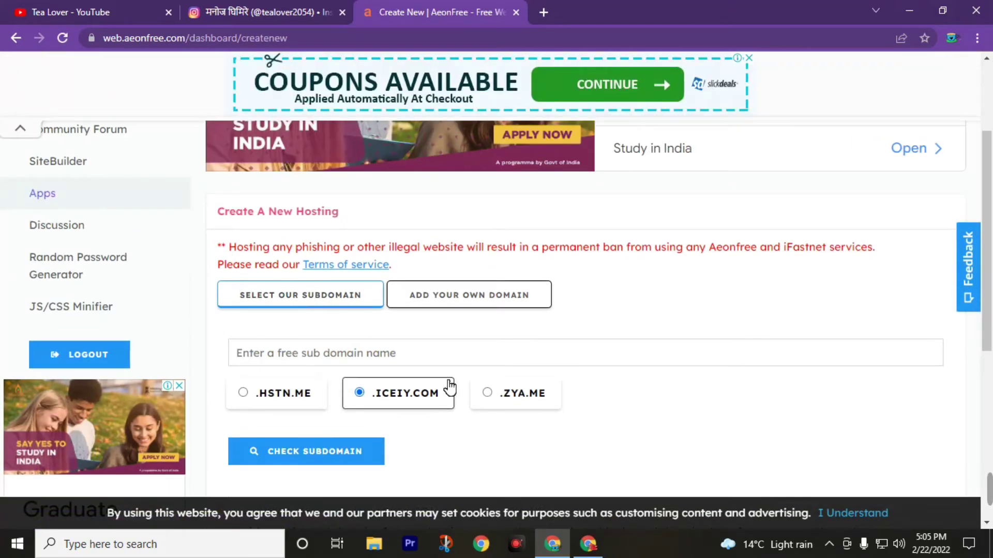
{"action": "left_click", "coordinate": [489, 394]}
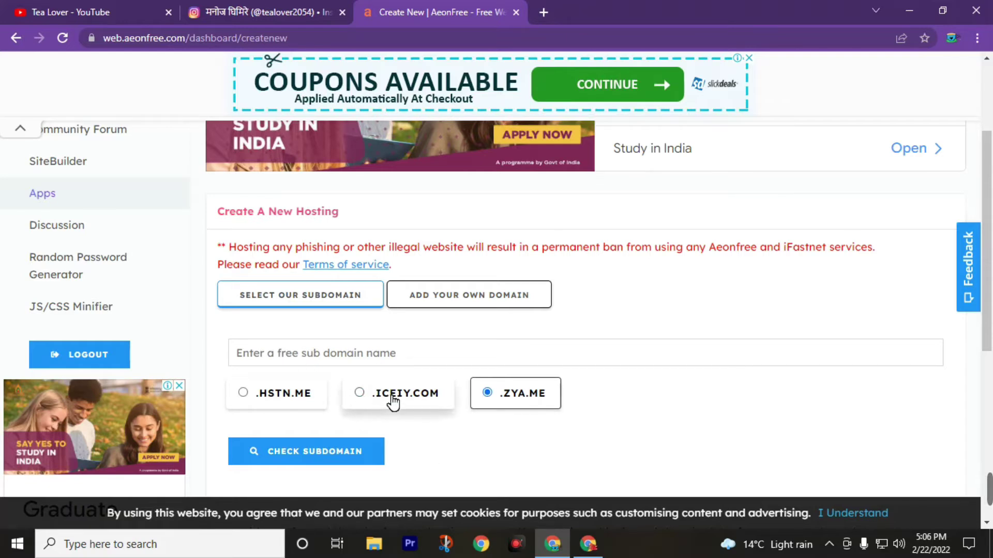
{"action": "left_click", "coordinate": [294, 355]}
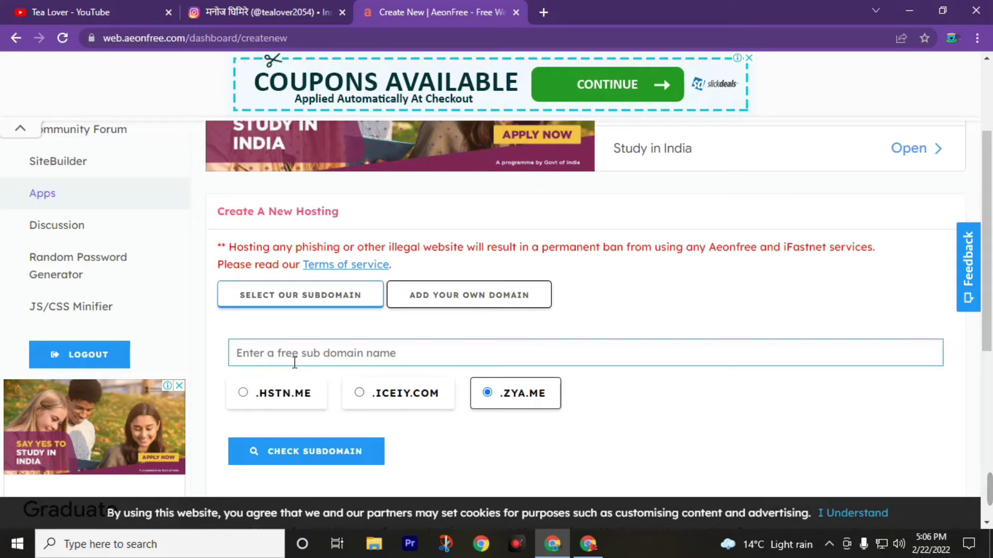
{"action": "type", "text": "tealover"}
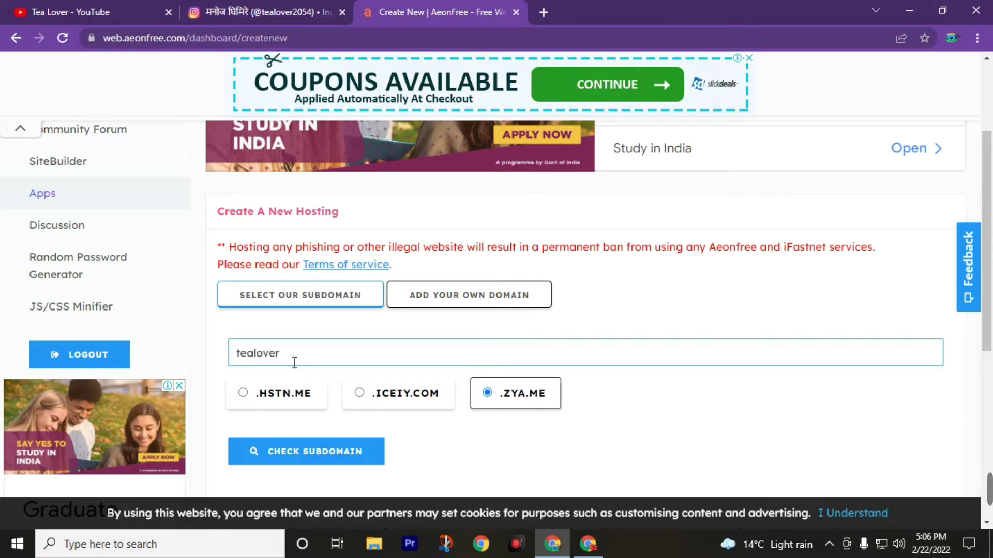
{"action": "scroll", "coordinate": [295, 362], "scroll_direction": "down", "scroll_amount": 1}
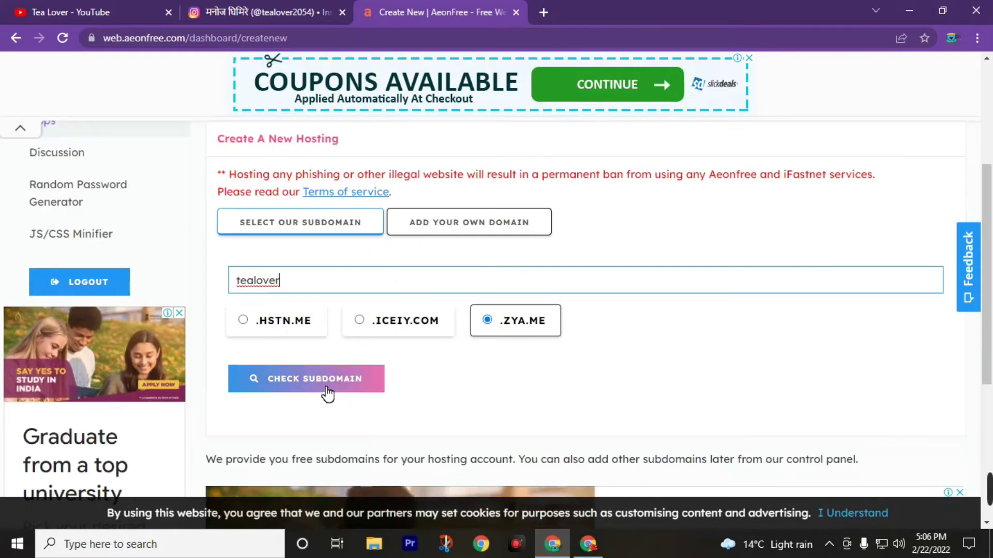
{"action": "left_click", "coordinate": [327, 394]}
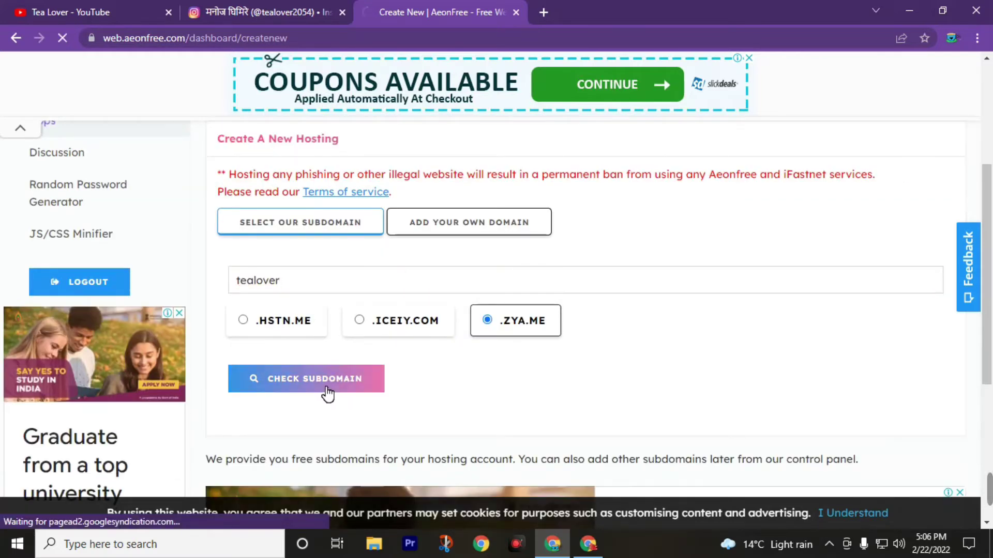
Check availability of the subdomain 'tealoverofficial' on .iceiy.com.
{"action": "scroll", "coordinate": [341, 336], "scroll_direction": "down", "scroll_amount": 2}
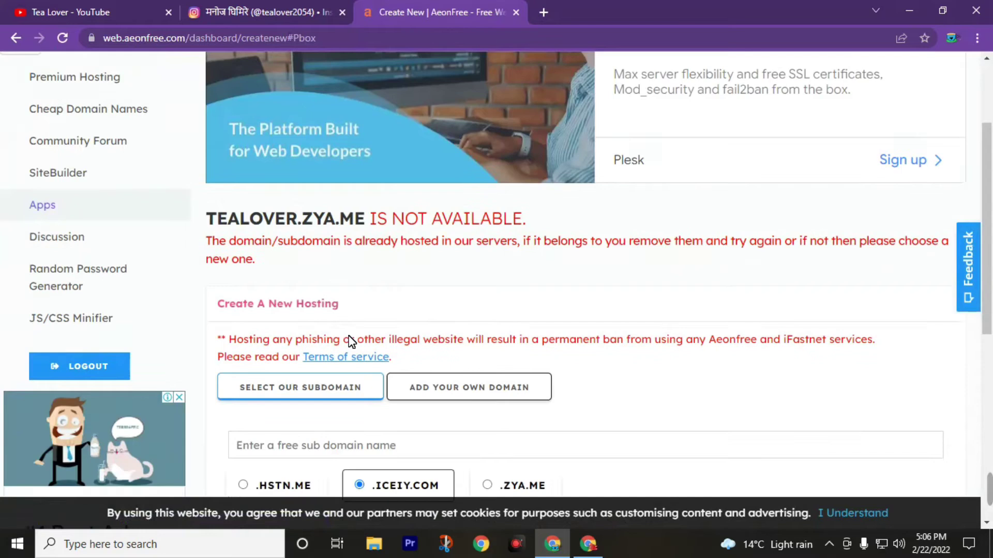
{"action": "left_click", "coordinate": [331, 359]}
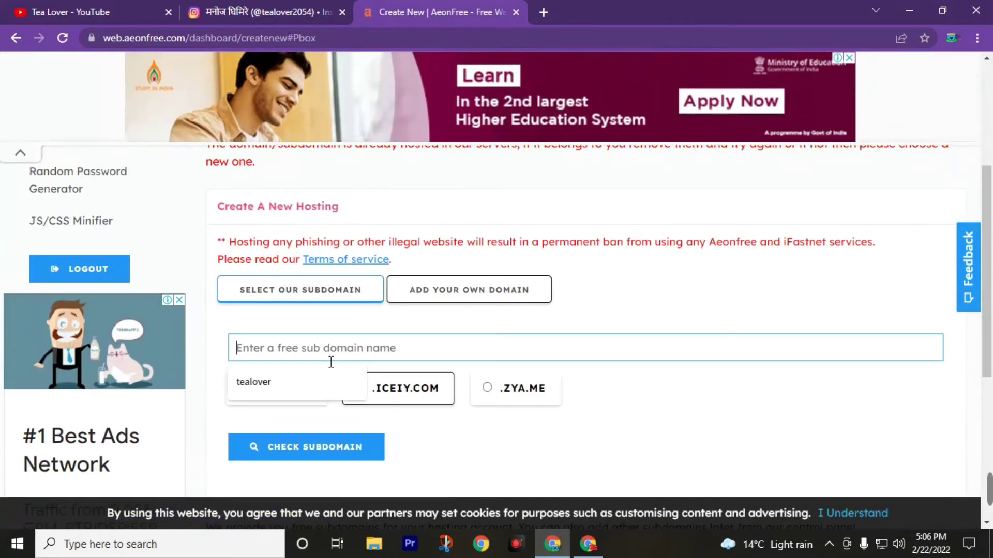
{"action": "type", "text": "tealoverofficial"}
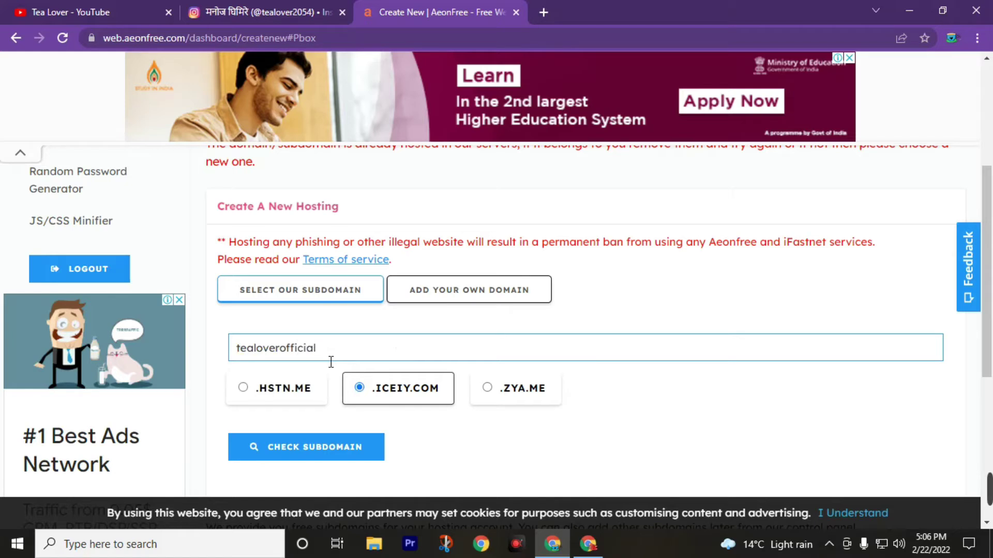
{"action": "left_click", "coordinate": [323, 449]}
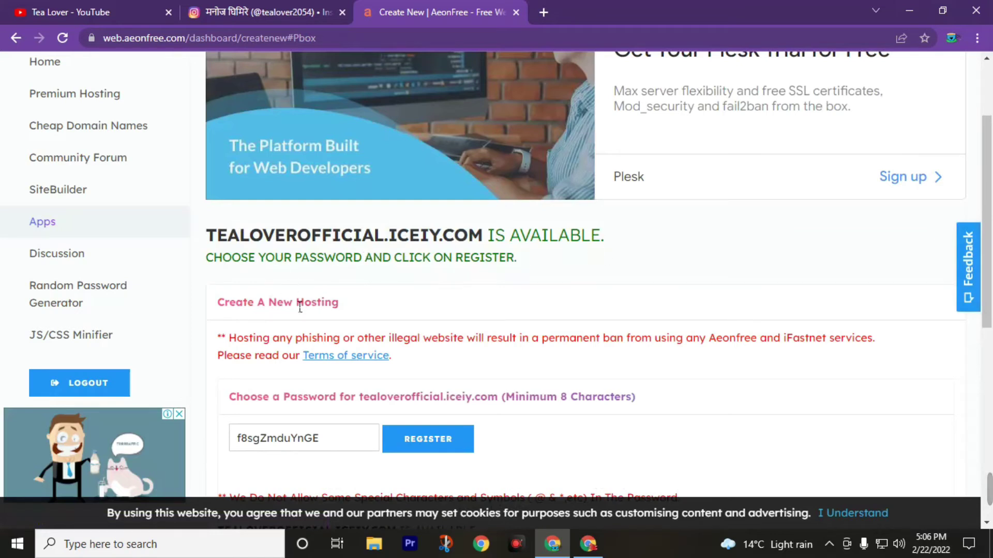
Replace the generated hosting password with your own and register tealoverofficial.iceiy.com.
{"action": "scroll", "coordinate": [404, 338], "scroll_direction": "down", "scroll_amount": 1}
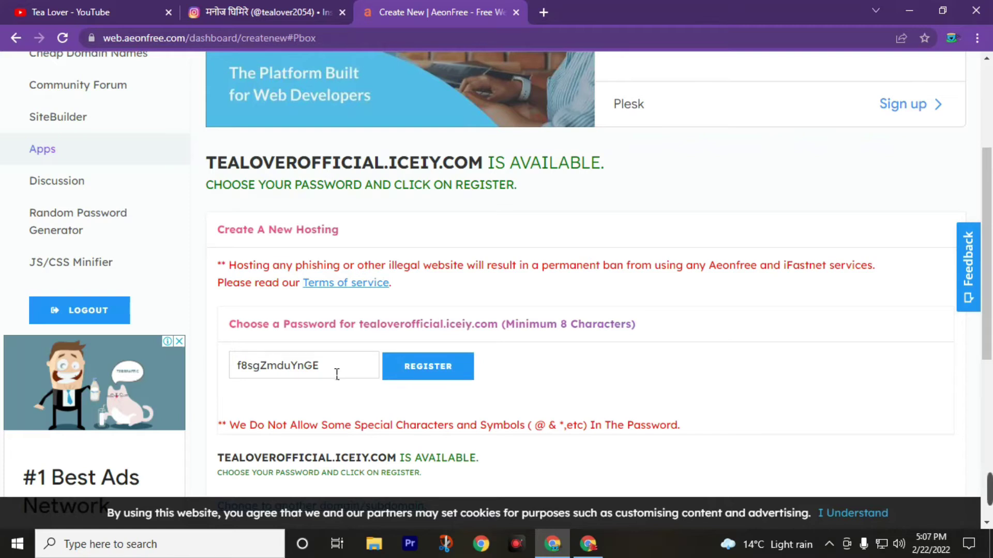
{"action": "left_click_drag", "start_coordinate": [336, 374], "coordinate": [239, 392]}
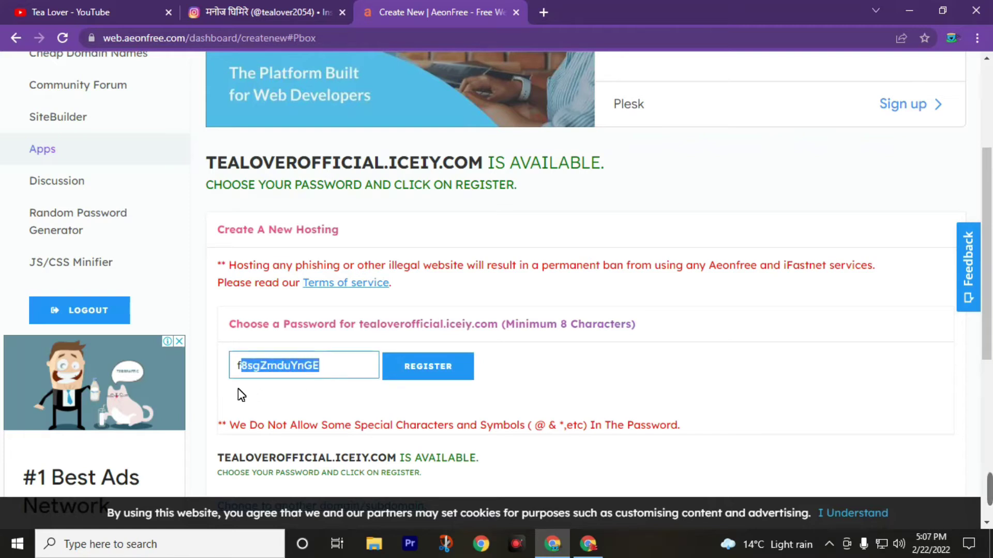
{"action": "type", "text": "tealover123"}
{"action": "scroll", "coordinate": [312, 377], "scroll_direction": "down", "scroll_amount": 1}
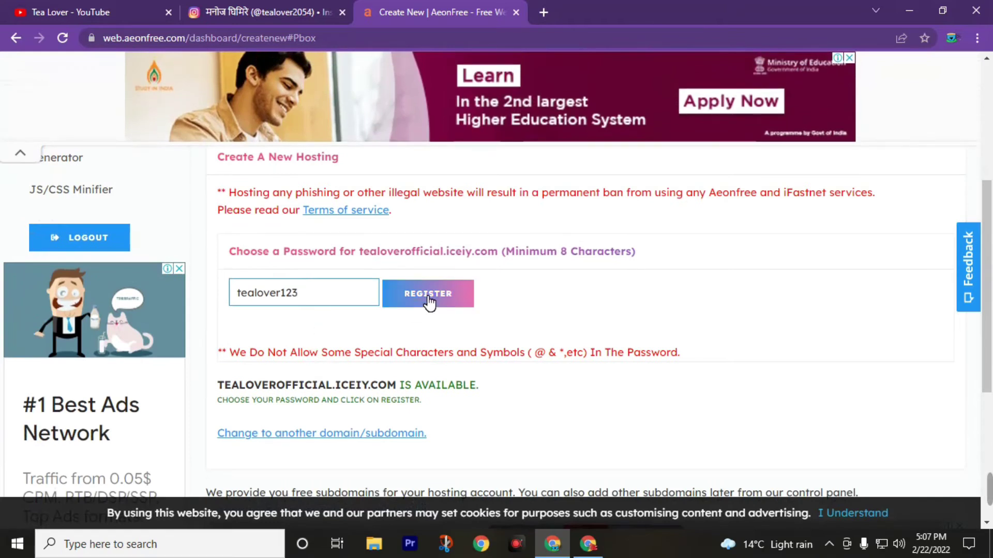
{"action": "left_click", "coordinate": [428, 303]}
Preview tealoverofficial.iceiy.com separately, then open the hosting control panel from Domain Information.
{"action": "scroll", "coordinate": [537, 332], "scroll_direction": "down", "scroll_amount": 5}
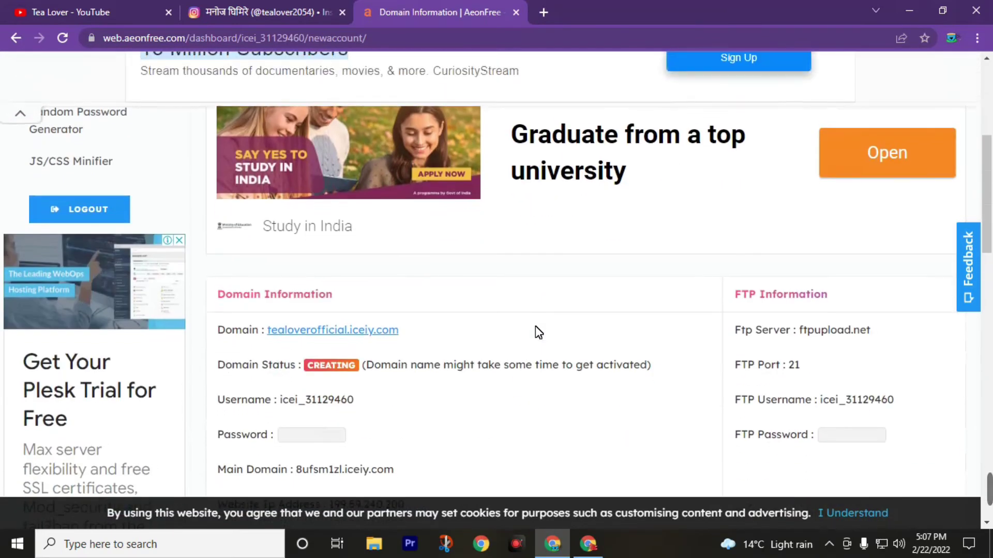
{"action": "left_click", "coordinate": [331, 341]}
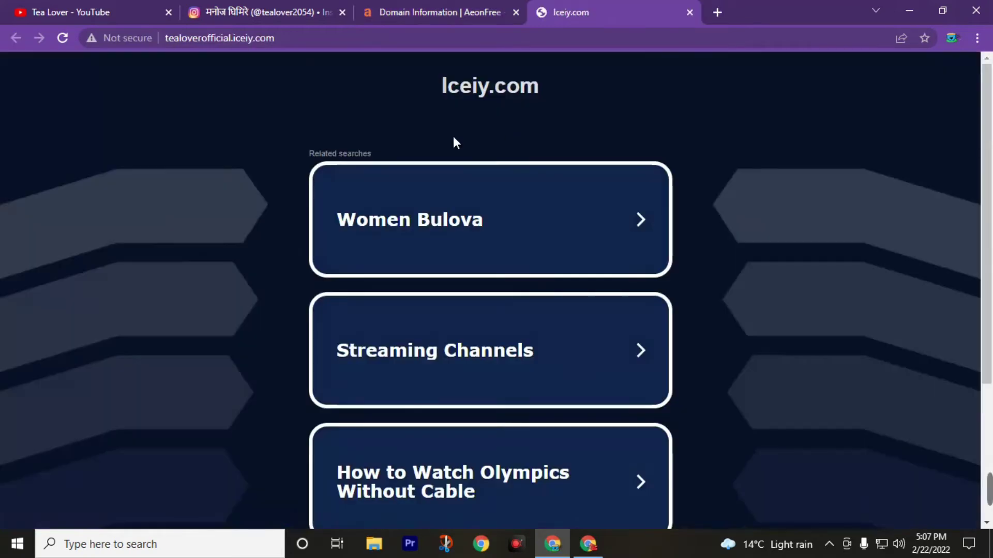
{"action": "left_click", "coordinate": [439, 12]}
{"action": "scroll", "coordinate": [461, 399], "scroll_direction": "down", "scroll_amount": 1}
{"action": "scroll", "coordinate": [461, 400], "scroll_direction": "up", "scroll_amount": 5}
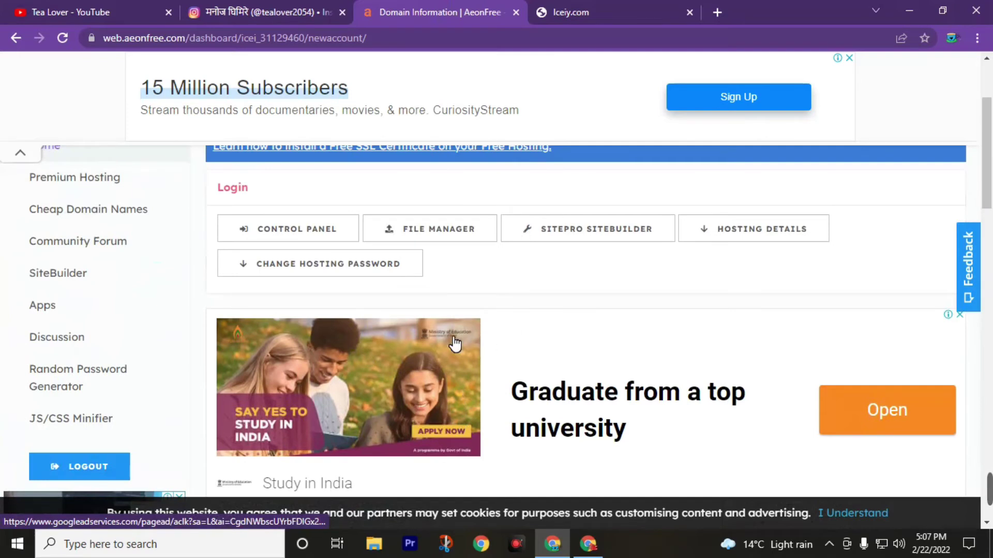
{"action": "left_click", "coordinate": [290, 230]}
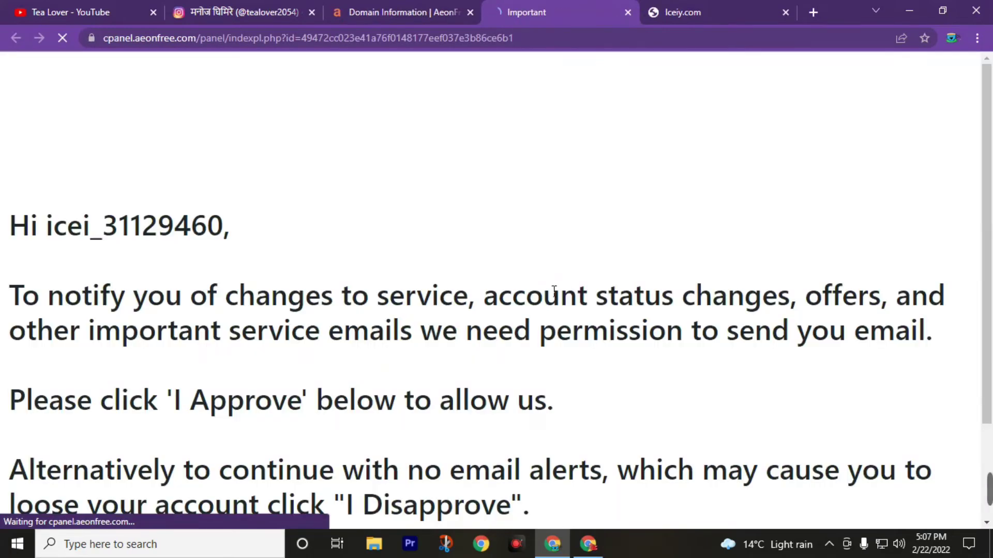
Allow service emails, then scroll the vistapanel home past Databases, Domains and Email to Software.
{"action": "scroll", "coordinate": [419, 248], "scroll_direction": "down", "scroll_amount": 2}
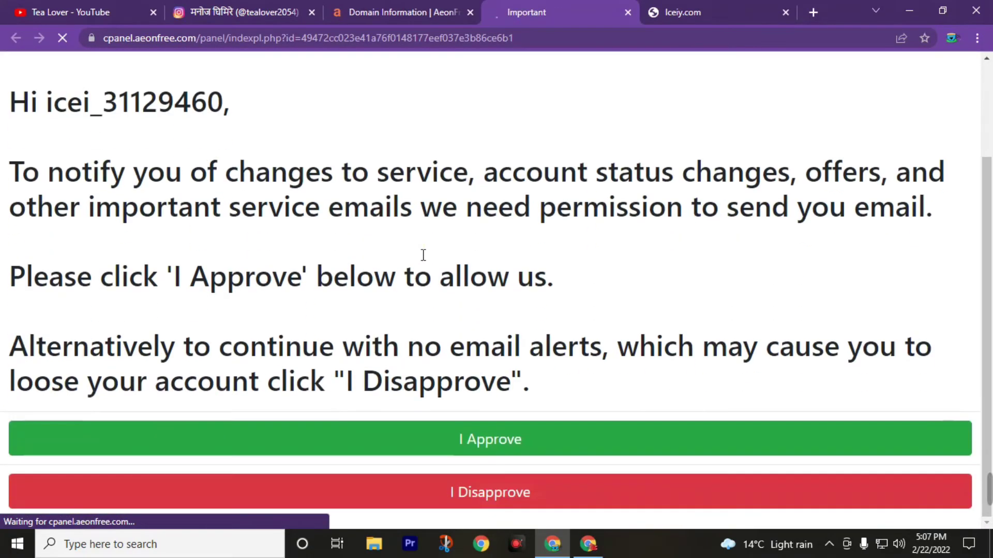
{"action": "left_click", "coordinate": [483, 442]}
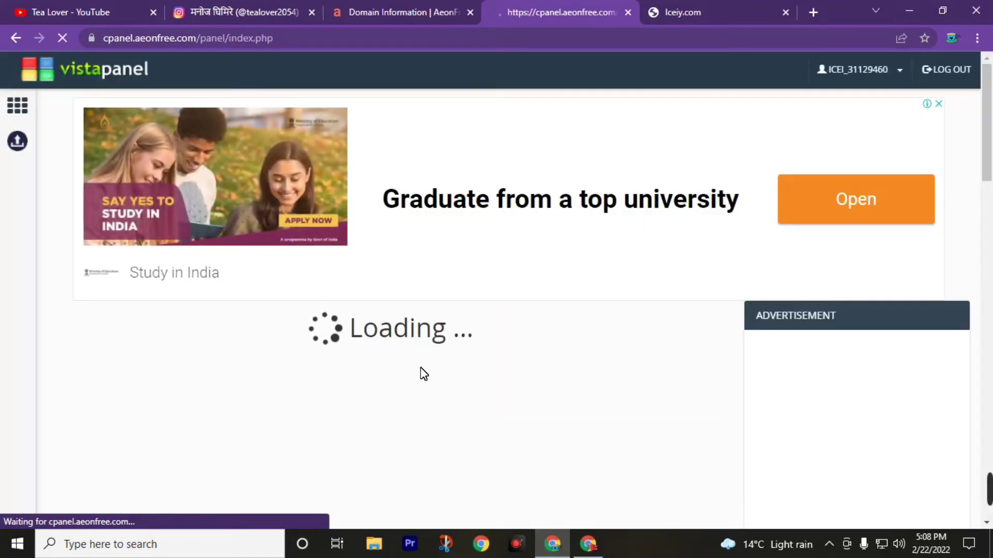
{"action": "scroll", "coordinate": [445, 395], "scroll_direction": "down", "scroll_amount": 1}
{"action": "scroll", "coordinate": [445, 398], "scroll_direction": "down", "scroll_amount": 2}
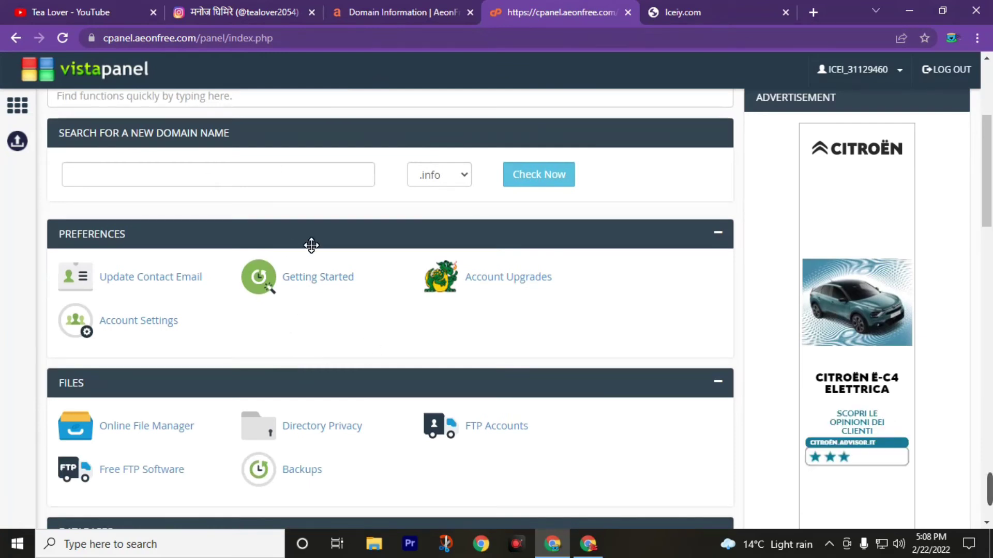
{"action": "scroll", "coordinate": [318, 258], "scroll_direction": "down", "scroll_amount": 3}
{"action": "scroll", "coordinate": [329, 274], "scroll_direction": "down", "scroll_amount": 3}
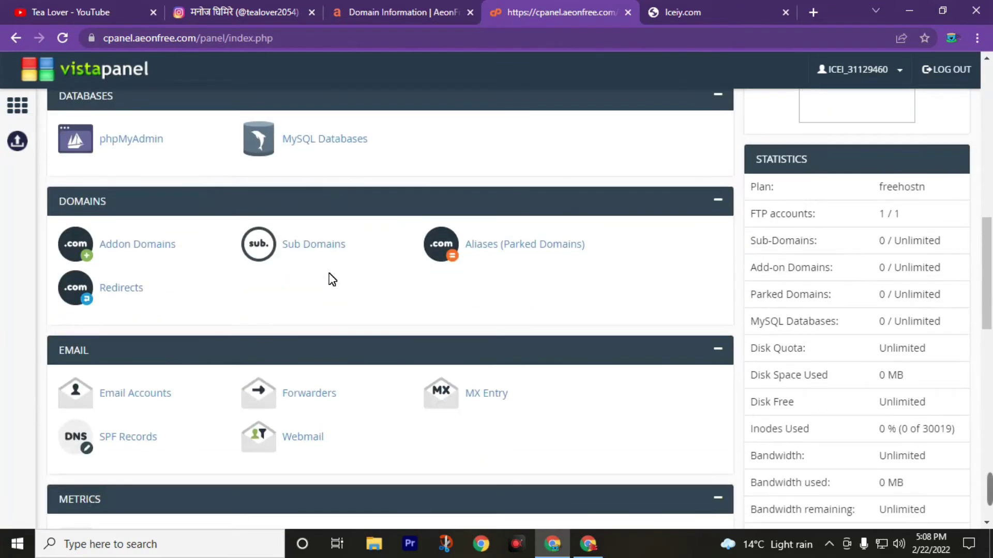
{"action": "scroll", "coordinate": [336, 312], "scroll_direction": "up", "scroll_amount": 1}
{"action": "scroll", "coordinate": [339, 313], "scroll_direction": "up", "scroll_amount": 1}
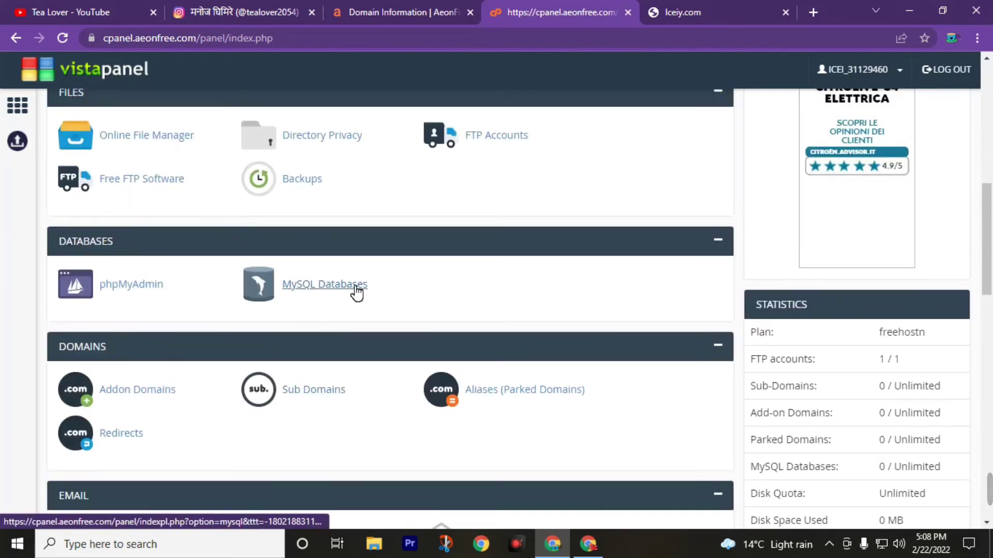
{"action": "scroll", "coordinate": [431, 324], "scroll_direction": "up", "scroll_amount": 1}
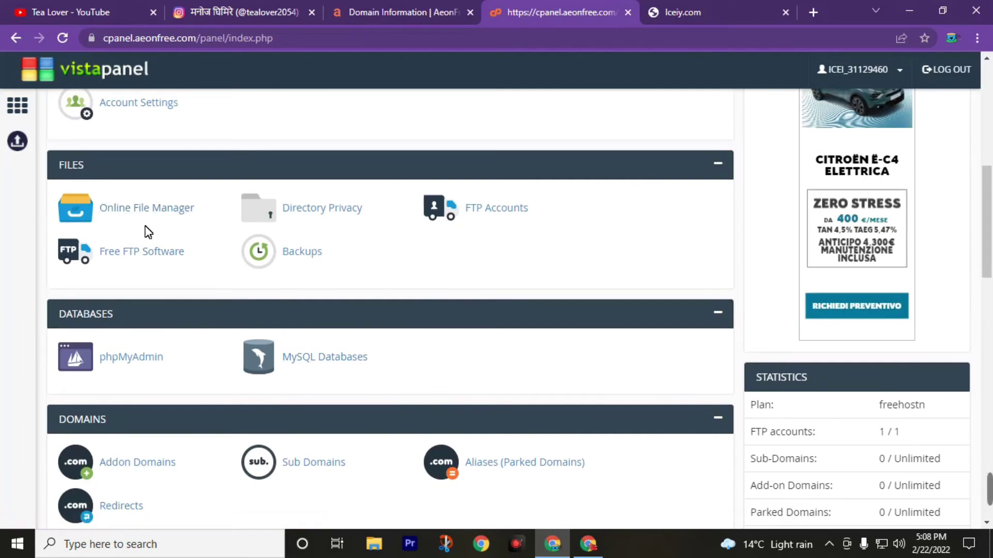
{"action": "scroll", "coordinate": [164, 253], "scroll_direction": "down", "scroll_amount": 6}
{"action": "scroll", "coordinate": [169, 257], "scroll_direction": "down", "scroll_amount": 4}
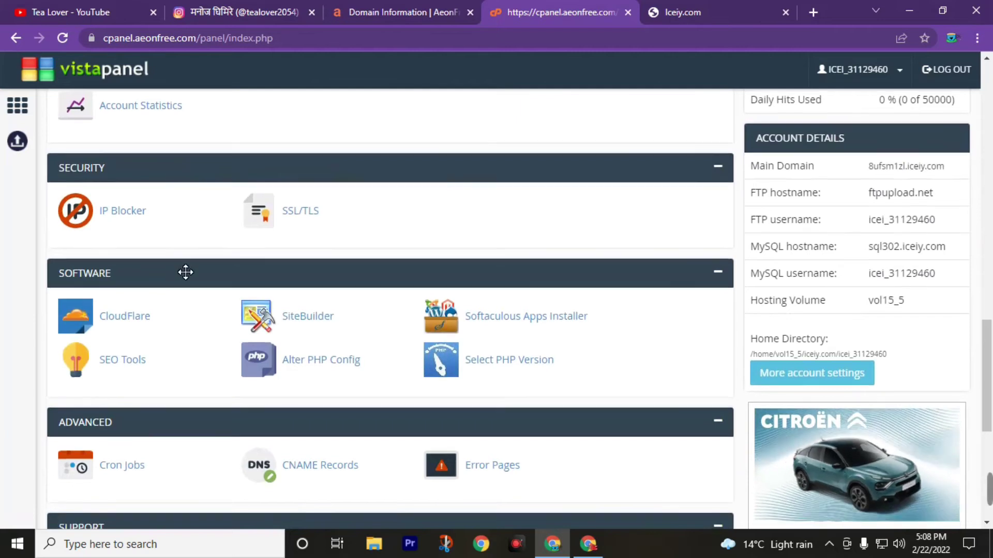
{"action": "scroll", "coordinate": [186, 272], "scroll_direction": "down", "scroll_amount": 1}
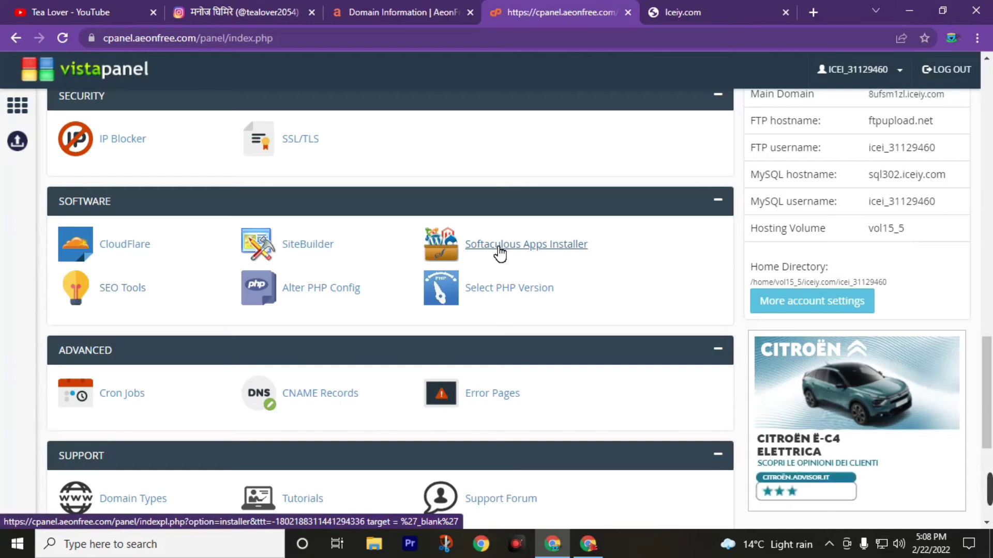
Open the Softaculous Apps Installer and start a WordPress installation.
{"action": "left_click", "coordinate": [499, 253]}
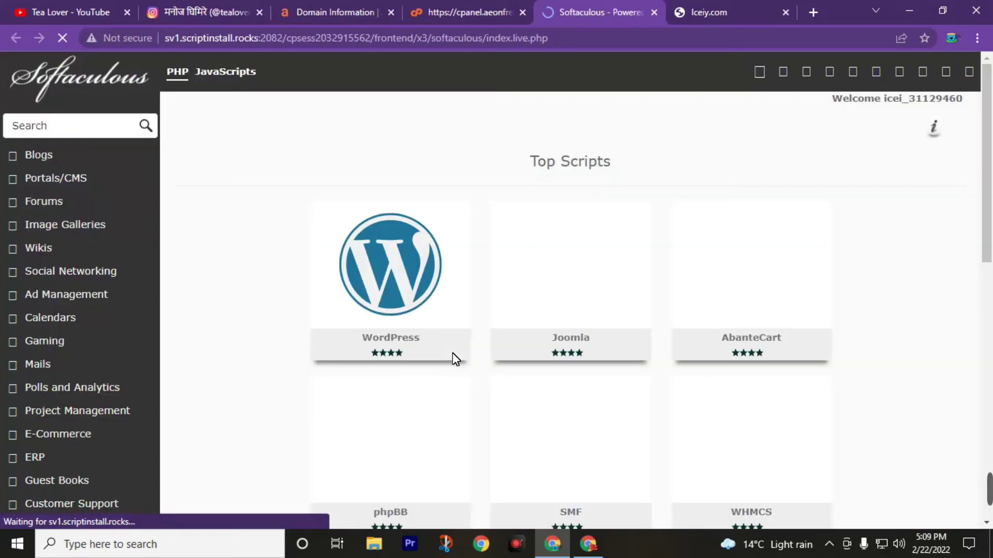
{"action": "scroll", "coordinate": [483, 351], "scroll_direction": "down", "scroll_amount": 8}
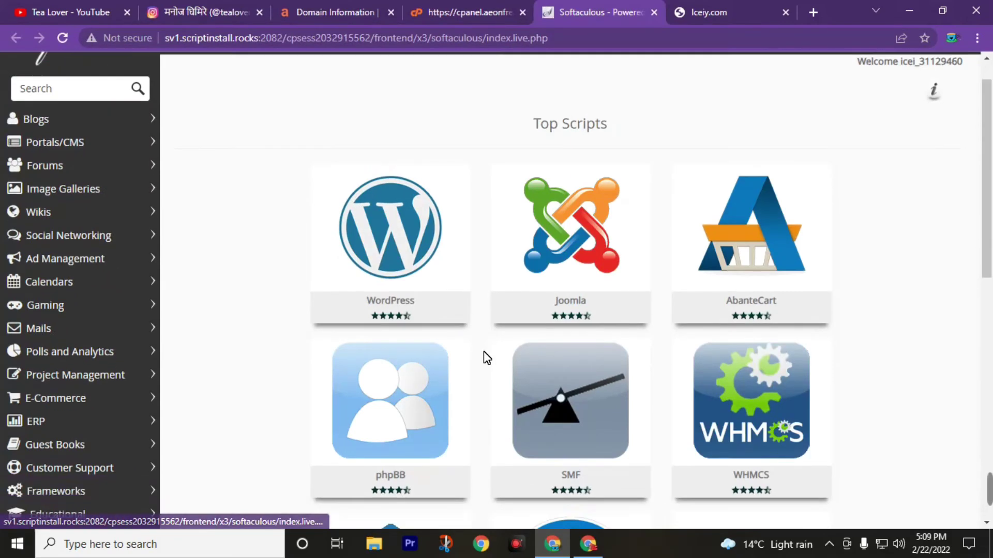
{"action": "scroll", "coordinate": [486, 357], "scroll_direction": "down", "scroll_amount": 3}
{"action": "scroll", "coordinate": [476, 388], "scroll_direction": "up", "scroll_amount": 10}
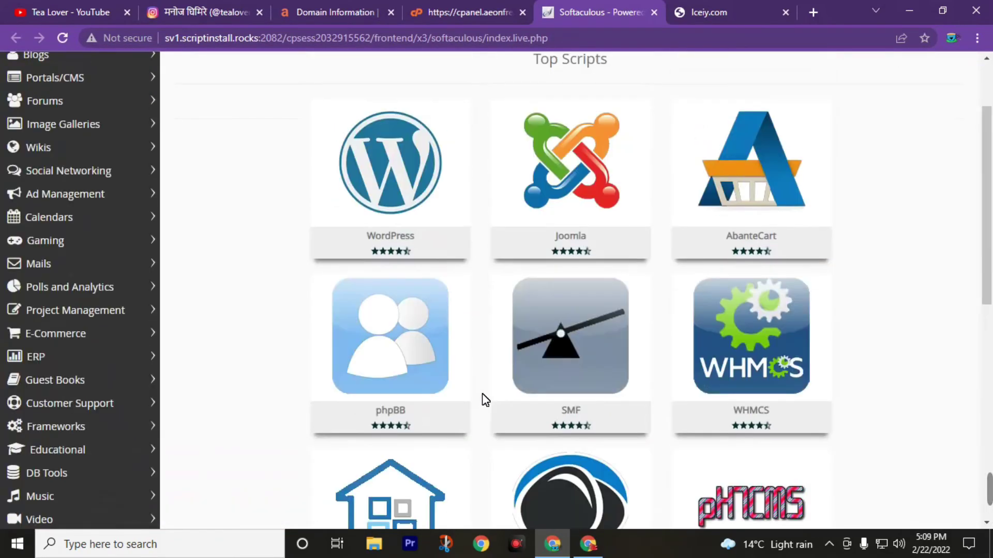
{"action": "mouse_move", "coordinate": [396, 190]}
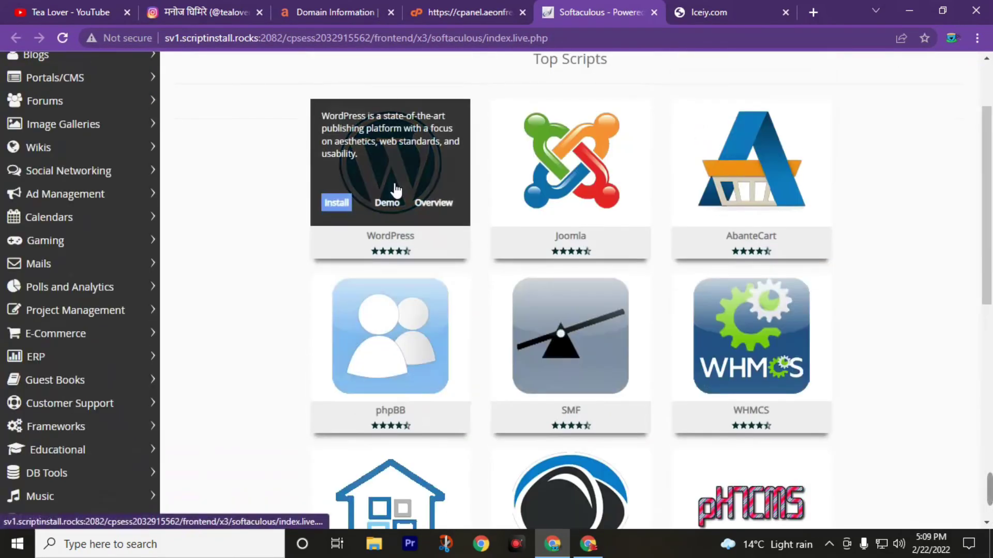
{"action": "left_click", "coordinate": [343, 208]}
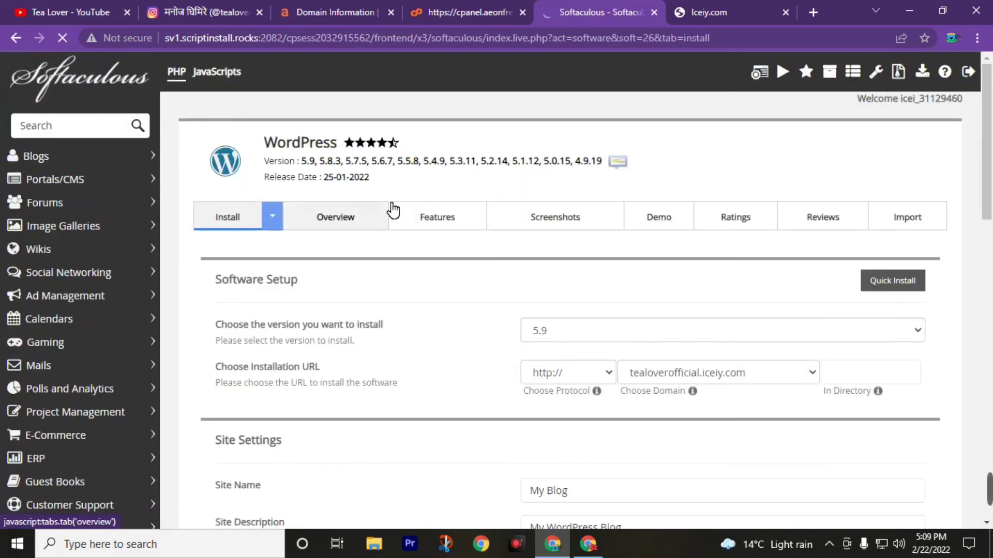
{"action": "scroll", "coordinate": [393, 341], "scroll_direction": "down", "scroll_amount": 1}
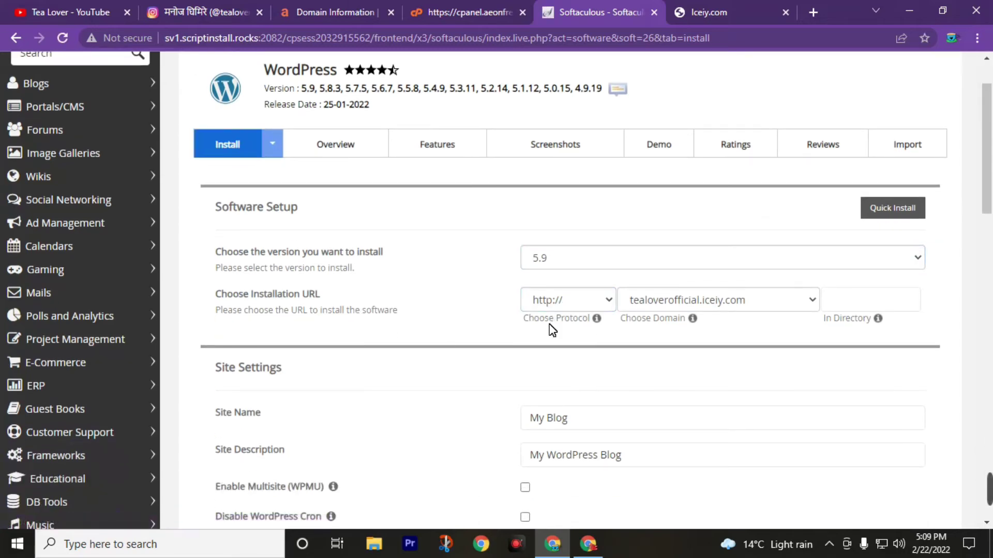
{"action": "left_click", "coordinate": [573, 300]}
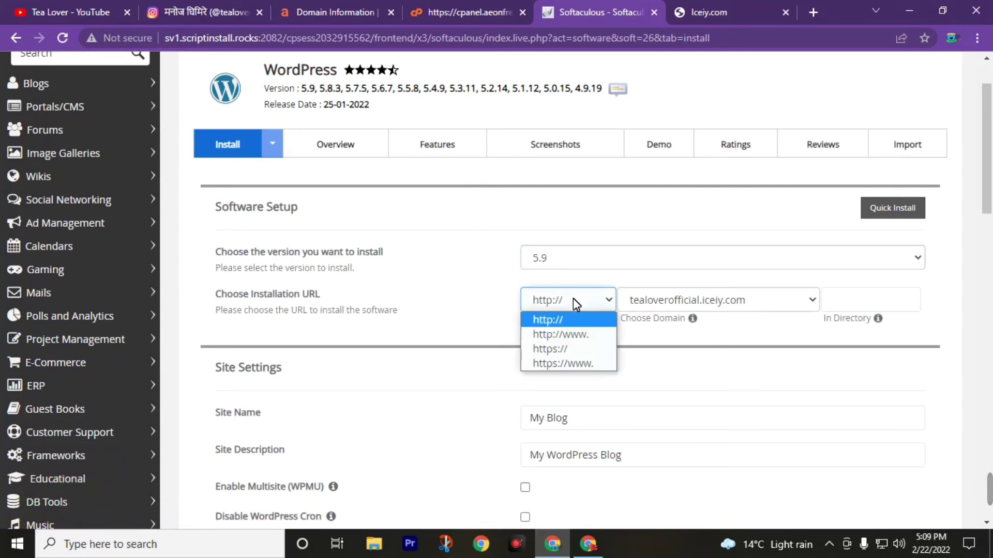
{"action": "left_click", "coordinate": [563, 335]}
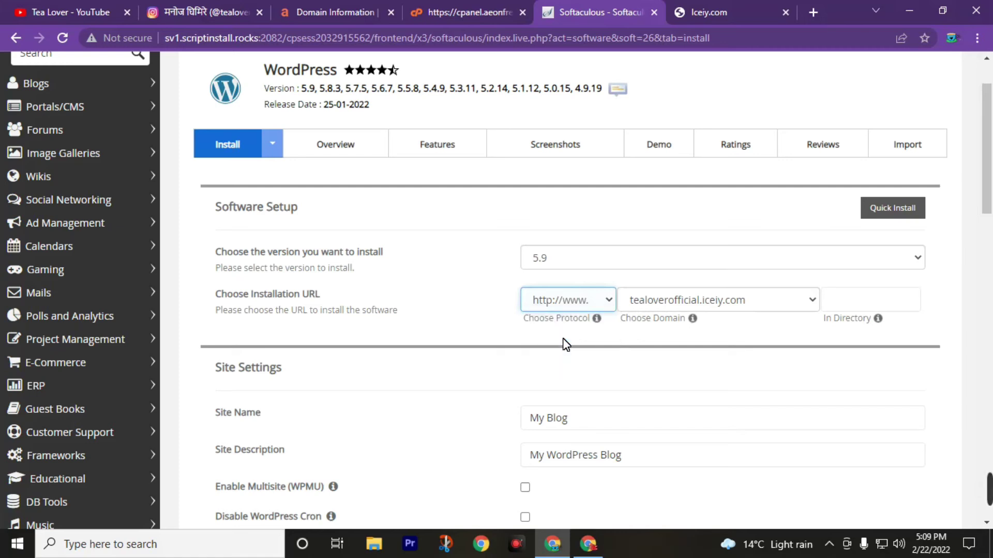
{"action": "scroll", "coordinate": [672, 348], "scroll_direction": "down", "scroll_amount": 5}
{"action": "left_click", "coordinate": [598, 341]}
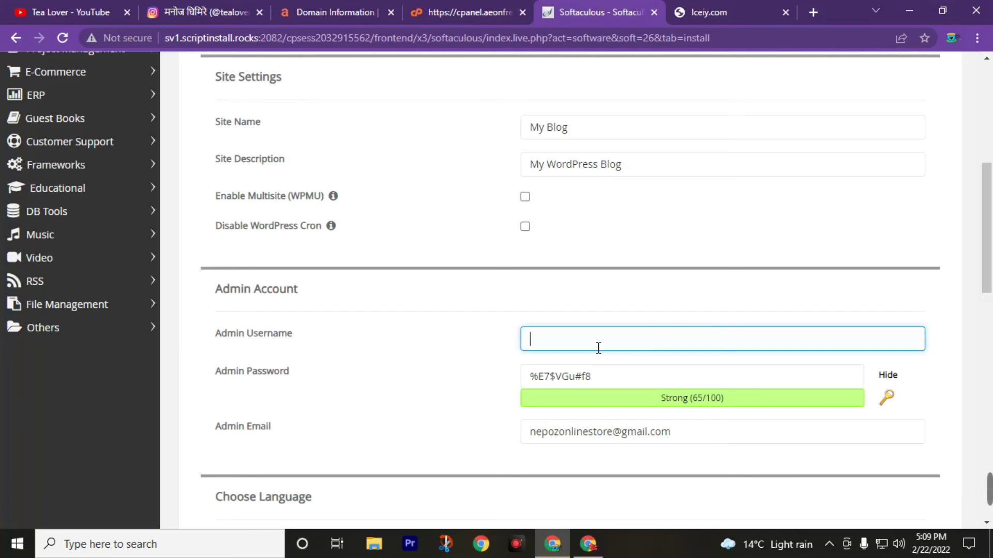
Enter Admin as the admin username and your own admin password in place of the generated one.
{"action": "type", "text": "Admin"}
{"action": "key", "text": "Tab"}
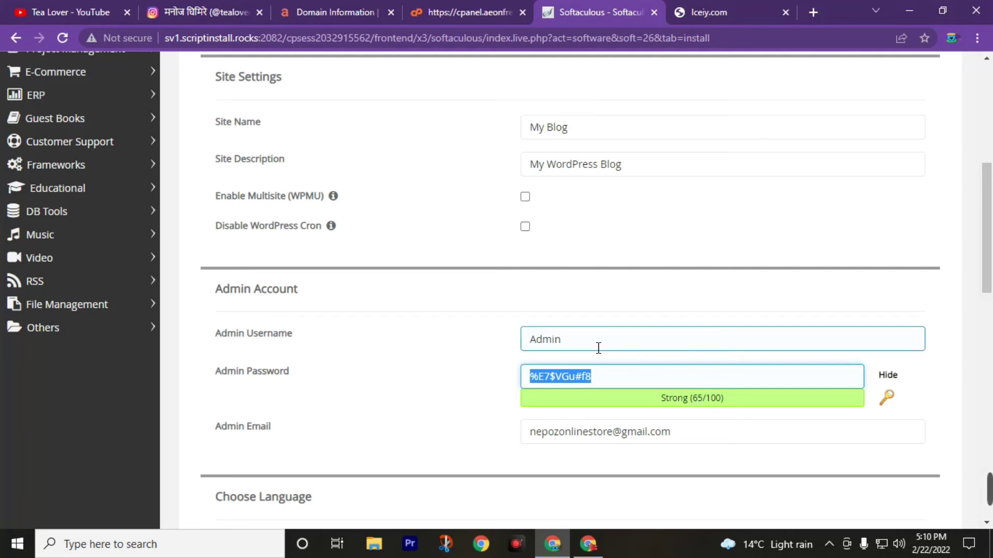
{"action": "type", "text": "Tealover"}
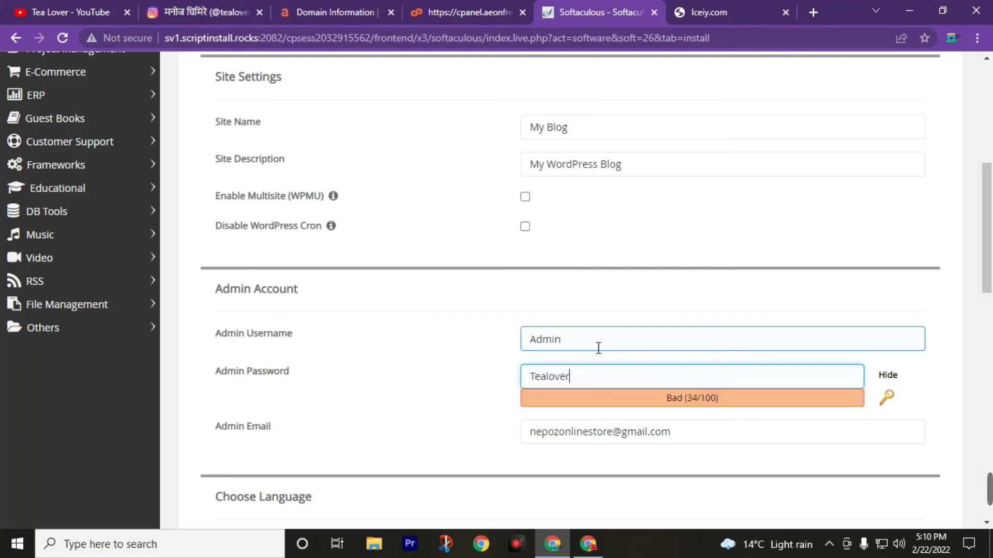
{"action": "type", "text": "123"}
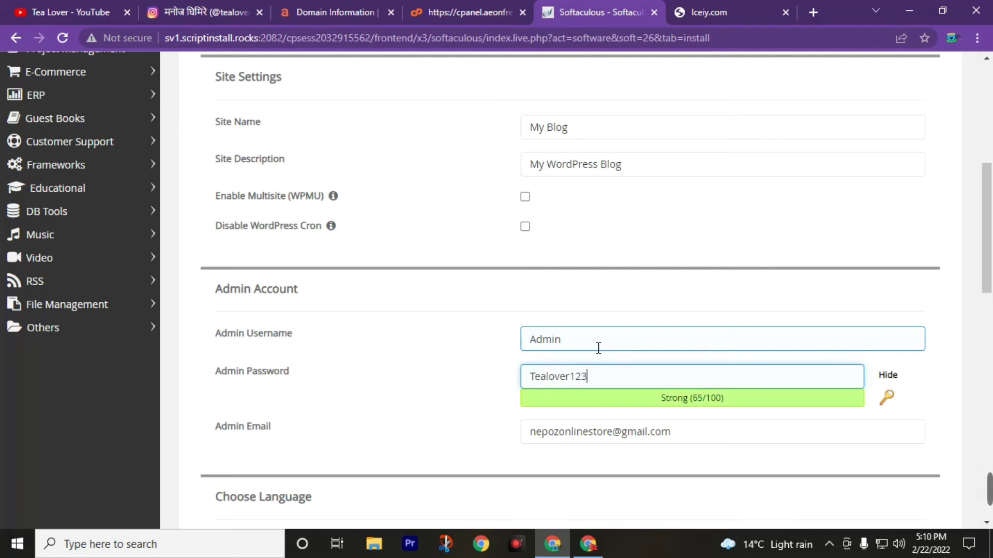
{"action": "scroll", "coordinate": [455, 260], "scroll_direction": "down", "scroll_amount": 5}
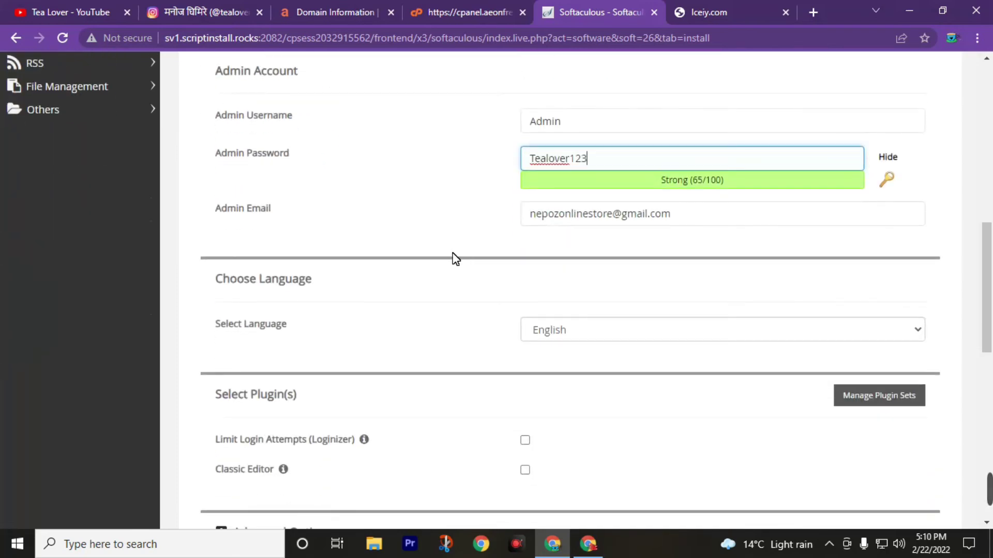
{"action": "scroll", "coordinate": [364, 281], "scroll_direction": "down", "scroll_amount": 3}
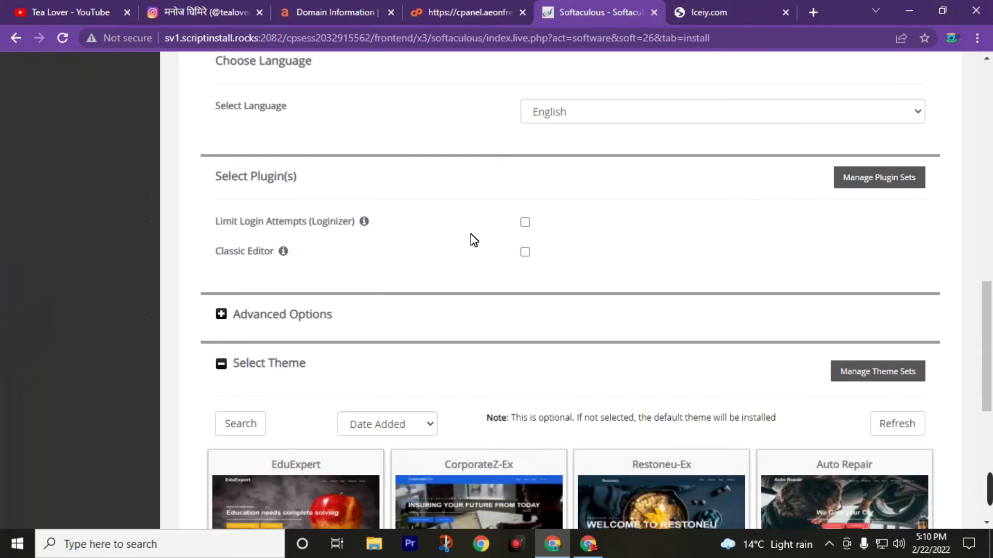
{"action": "scroll", "coordinate": [473, 239], "scroll_direction": "down", "scroll_amount": 5}
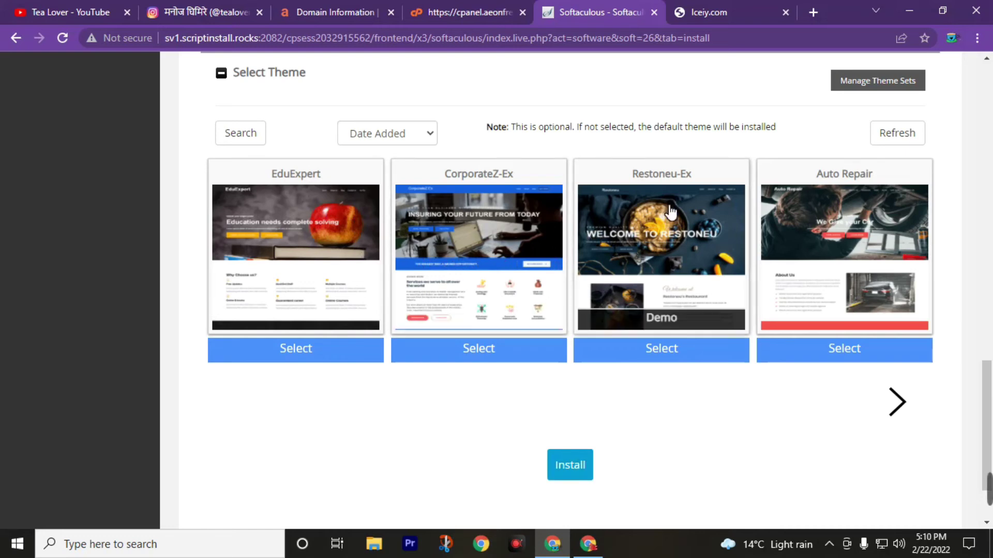
Submit the WordPress install form with the Install button.
{"action": "left_click", "coordinate": [579, 468]}
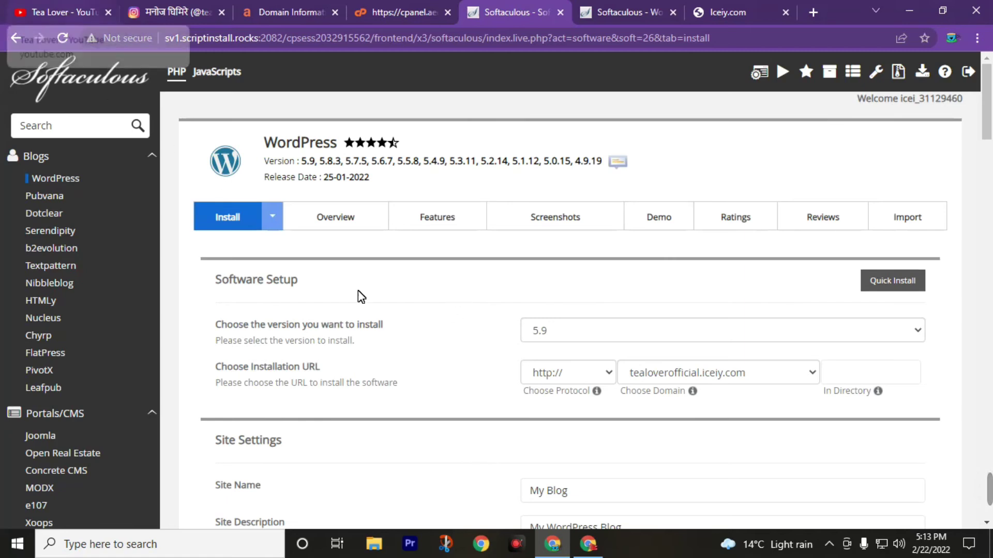
Go back to the AeonFree Domain Information box for tealoverofficial.iceiy.com.
{"action": "left_click", "coordinate": [397, 8]}
{"action": "left_click", "coordinate": [261, 8]}
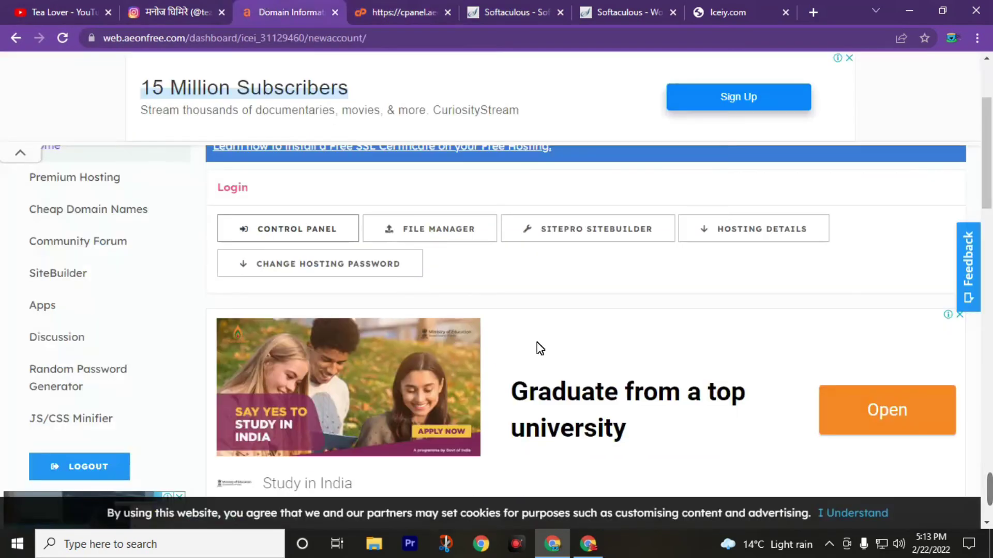
{"action": "scroll", "coordinate": [538, 348], "scroll_direction": "up", "scroll_amount": 3}
{"action": "scroll", "coordinate": [491, 362], "scroll_direction": "down", "scroll_amount": 4}
{"action": "scroll", "coordinate": [449, 379], "scroll_direction": "down", "scroll_amount": 3}
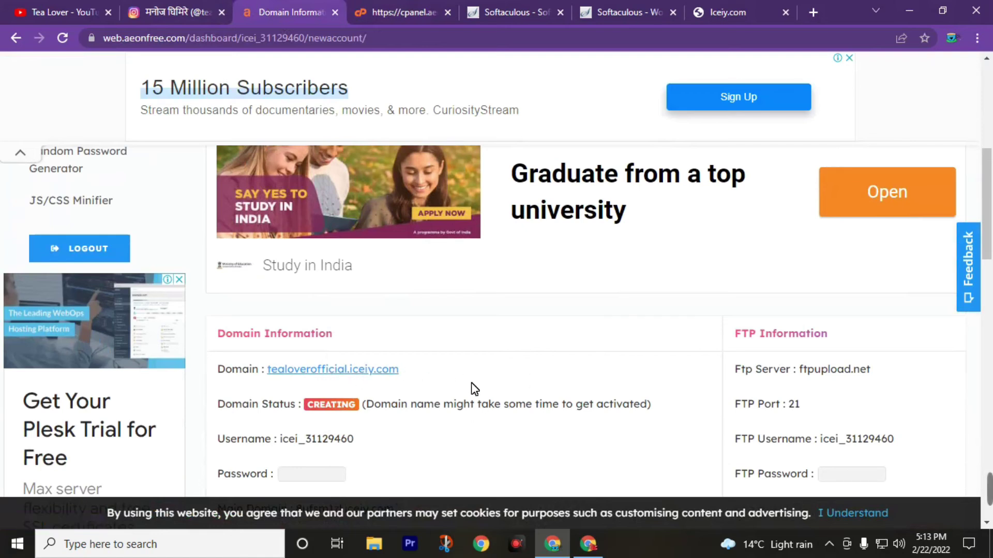
{"action": "scroll", "coordinate": [588, 342], "scroll_direction": "up", "scroll_amount": 4}
{"action": "scroll", "coordinate": [588, 342], "scroll_direction": "up", "scroll_amount": 3}
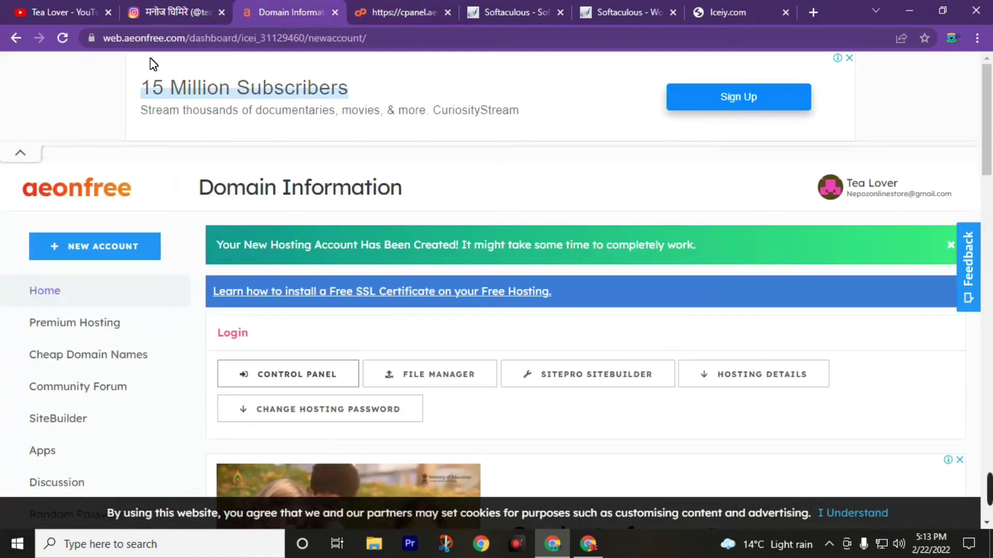
View the Tea Lover YouTube Videos page, glance at the Instagram profile, and return to YouTube.
{"action": "left_click", "coordinate": [29, 2]}
{"action": "scroll", "coordinate": [557, 305], "scroll_direction": "down", "scroll_amount": 4}
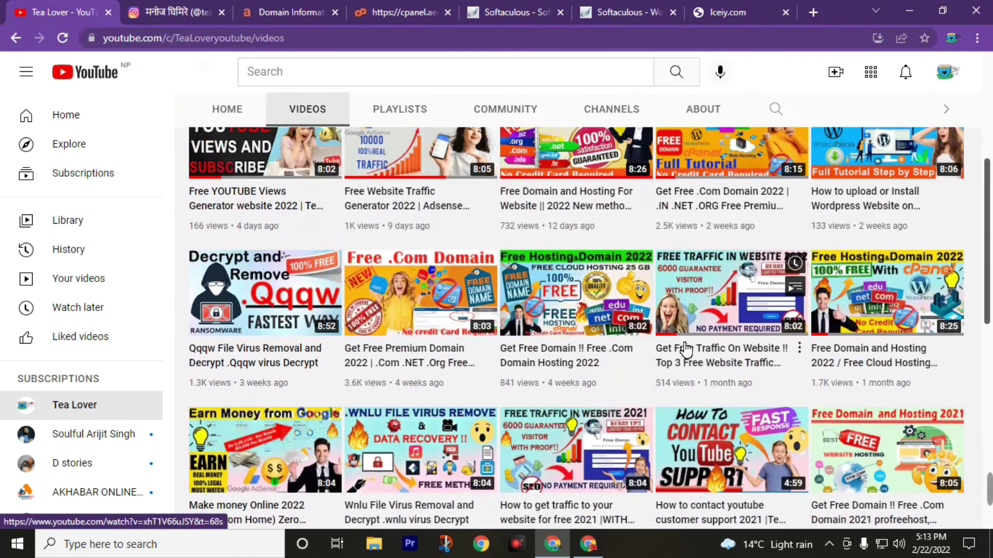
{"action": "scroll", "coordinate": [682, 348], "scroll_direction": "up", "scroll_amount": 2}
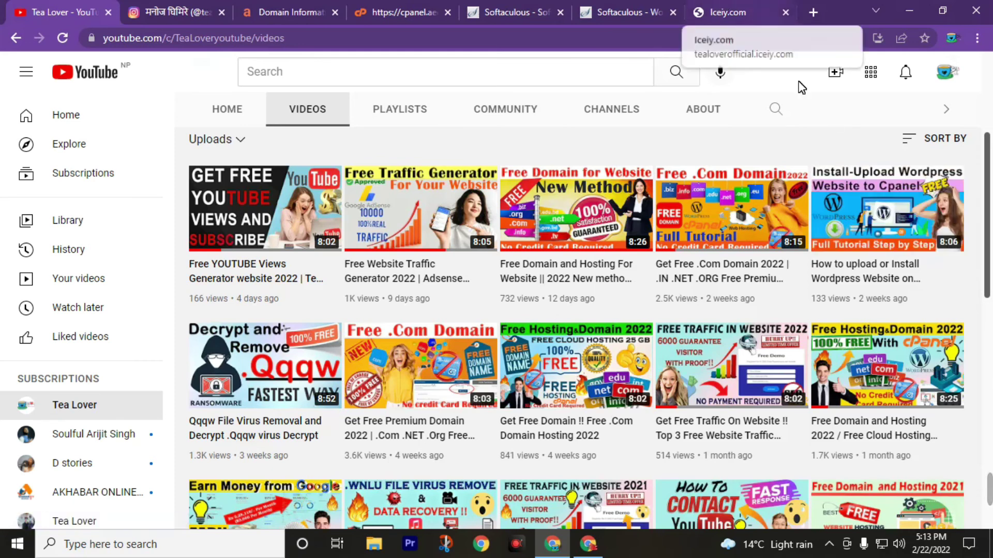
{"action": "mouse_move", "coordinate": [836, 220]}
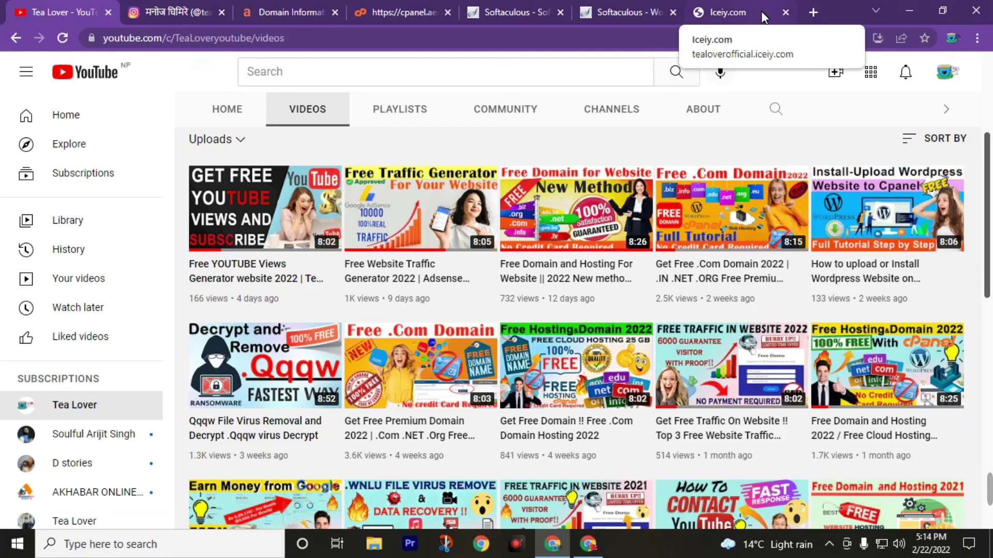
{"action": "left_click", "coordinate": [181, 11]}
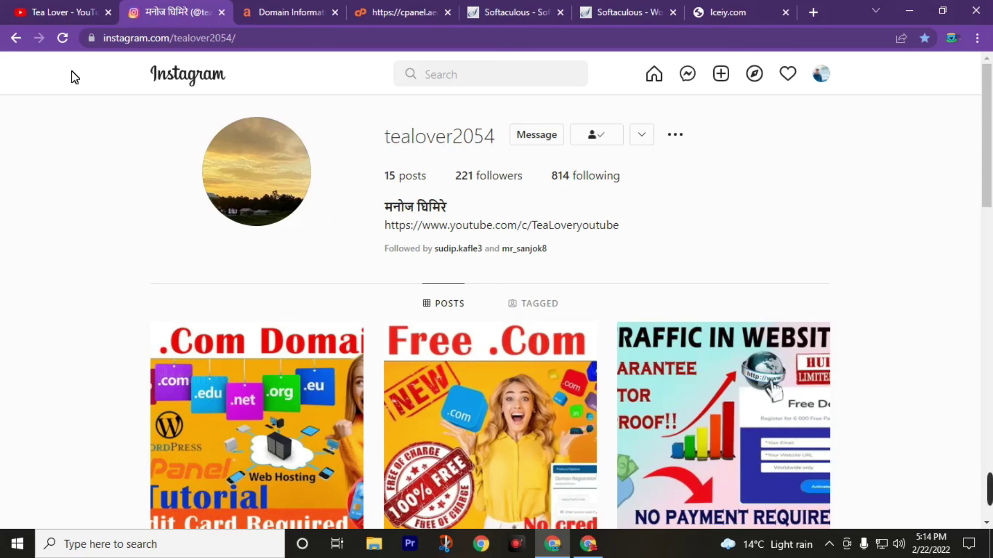
{"action": "left_click", "coordinate": [57, 12]}
{"action": "scroll", "coordinate": [465, 258], "scroll_direction": "up", "scroll_amount": 5}
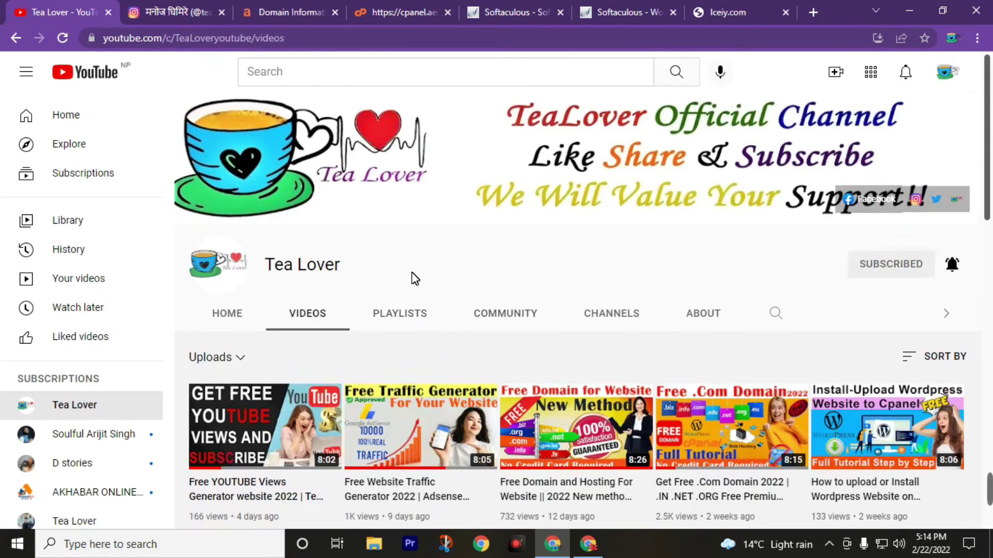